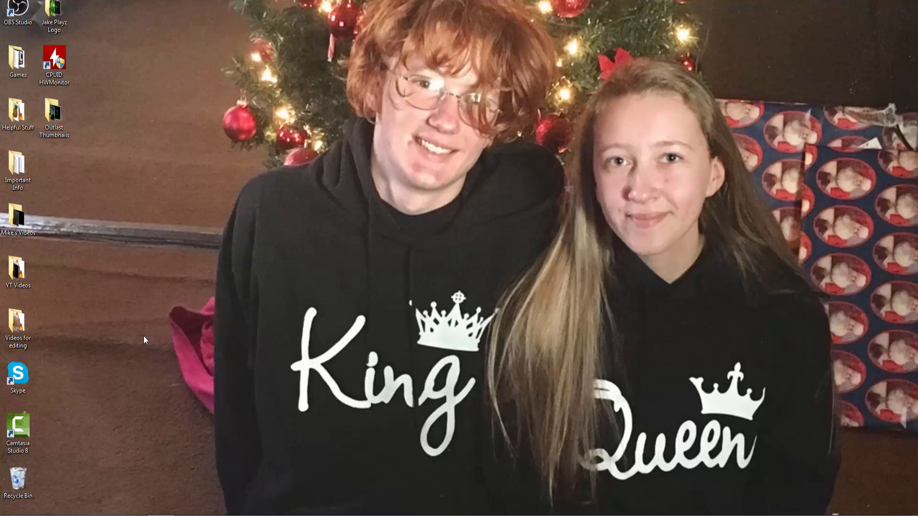
# Review the webcam recording and the Outlast gameplay recording in the Videos for editing folder, then close the folder
pyautogui.doubleClick(28, 333)
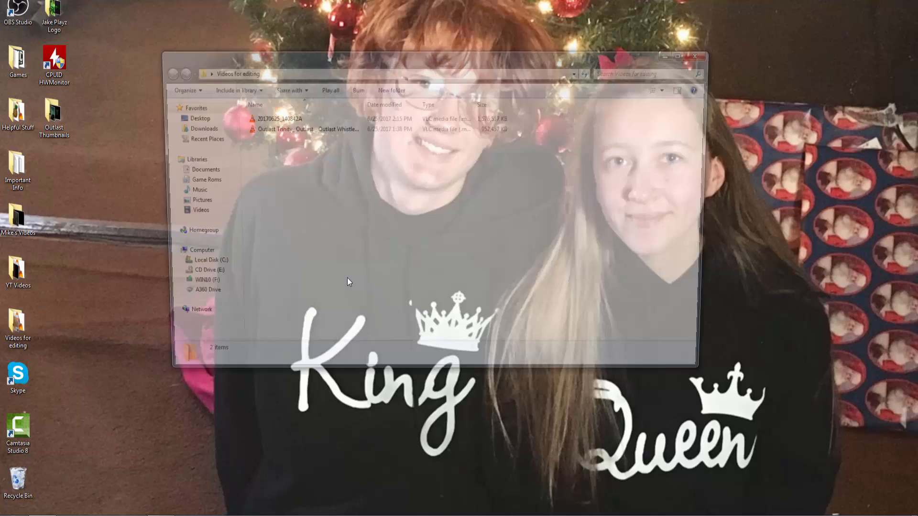
pyautogui.click(308, 117)
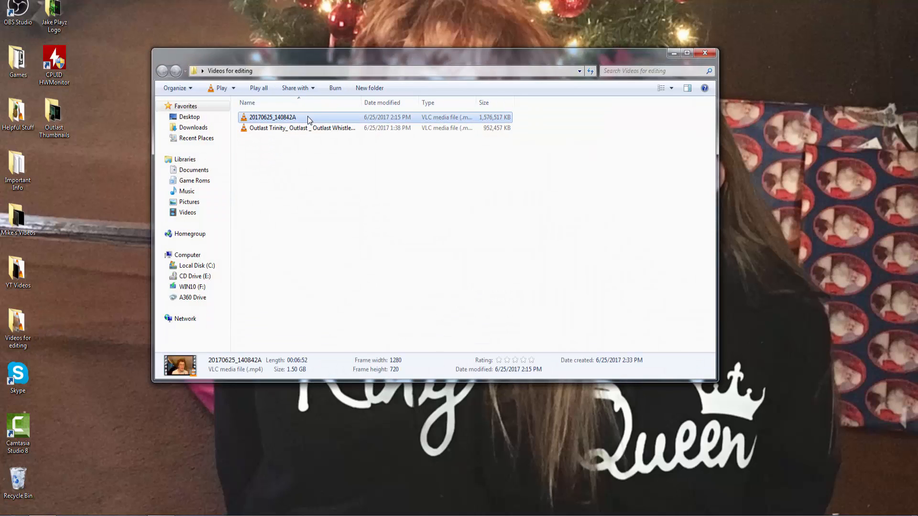
pyautogui.click(313, 131)
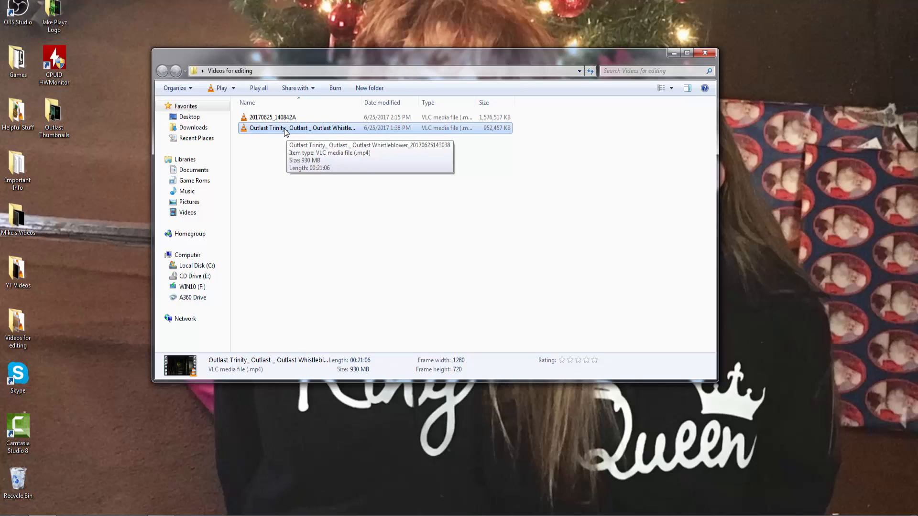
pyautogui.click(300, 118)
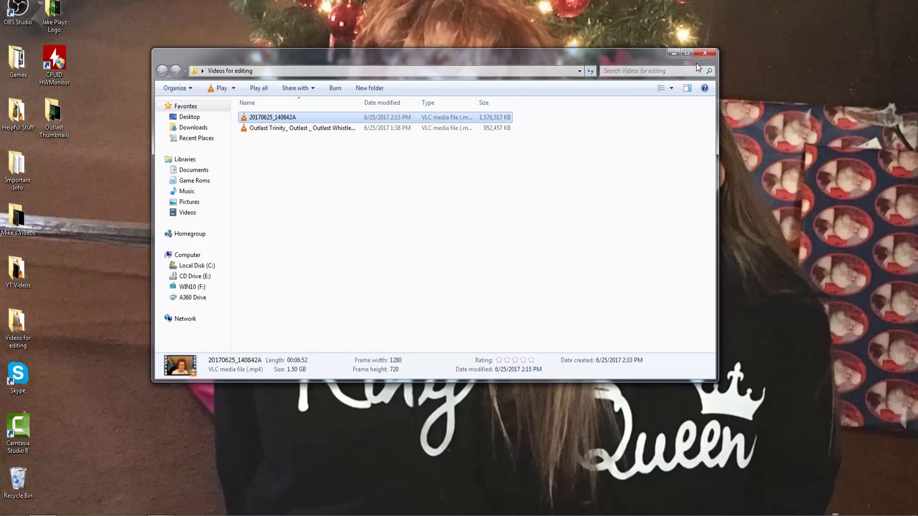
pyautogui.click(704, 53)
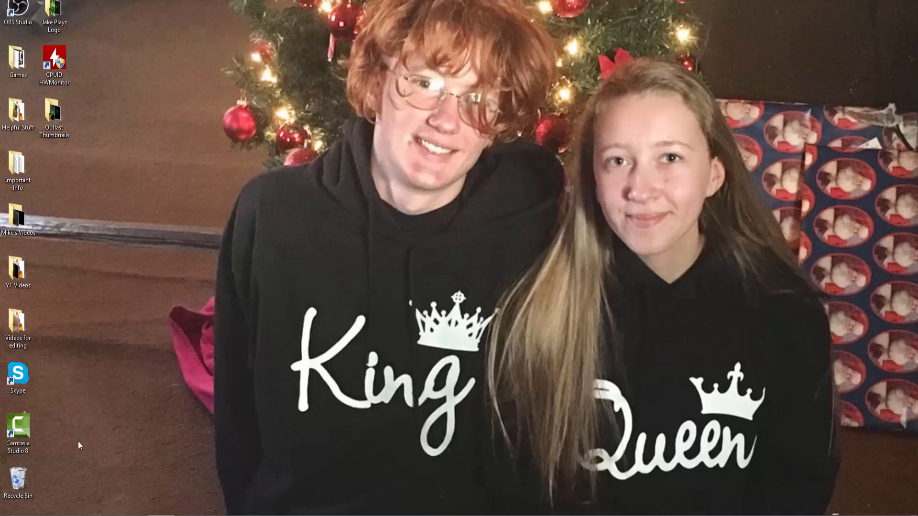
# Open Camtasia Studio 8 and import the 20170625_140842A and Outlast Trinity videos from the Videos for editing folder
pyautogui.doubleClick(33, 424)
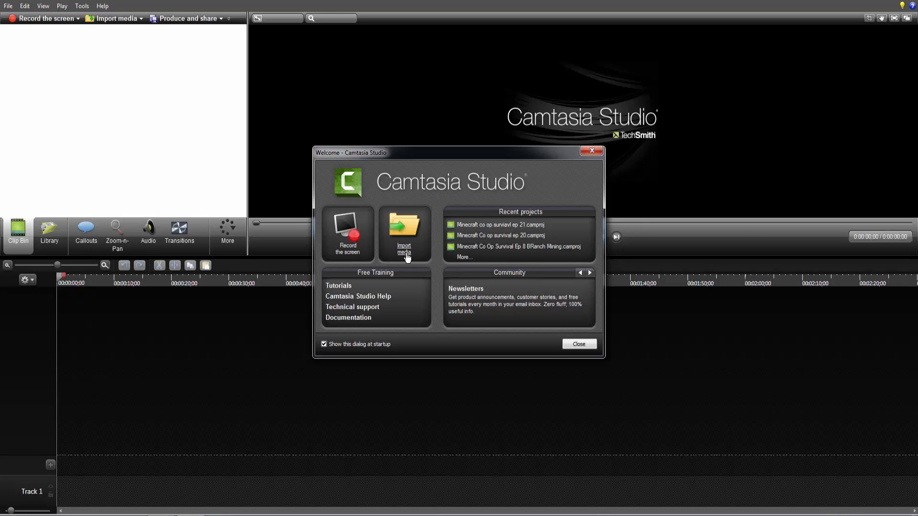
pyautogui.click(404, 234)
pyautogui.moveTo(551, 225); pyautogui.dragTo(408, 203)
pyautogui.click(674, 382)
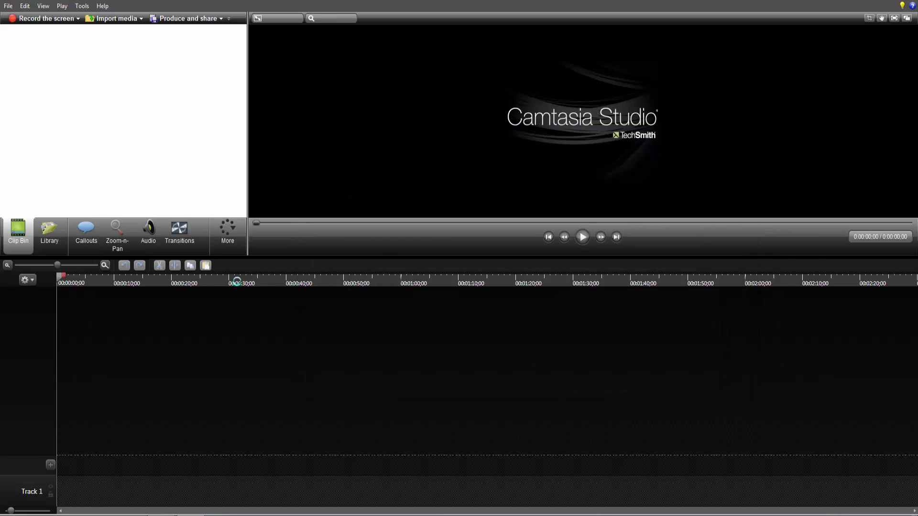
# Import Jake Intro.mp4 into the clip bin and accept changing the color scheme to Windows 7 Basic
pyautogui.click(115, 19)
pyautogui.click(343, 246)
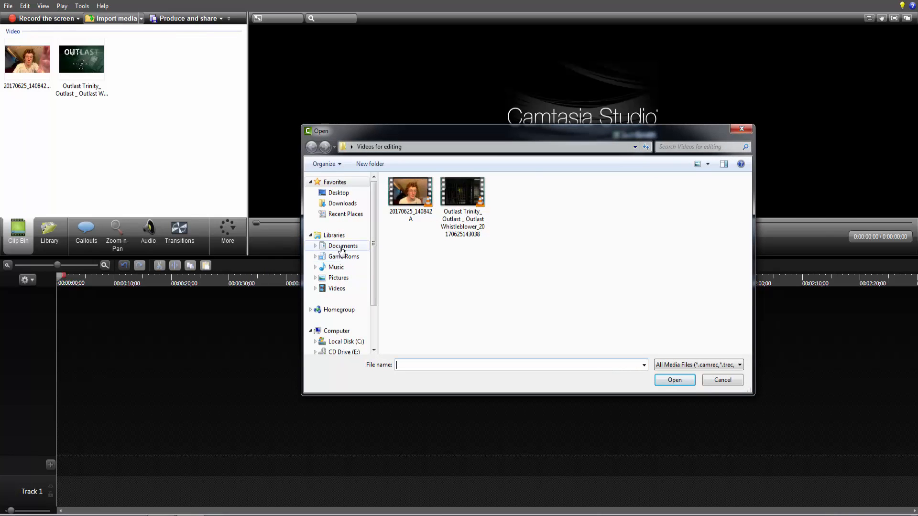
pyautogui.doubleClick(409, 306)
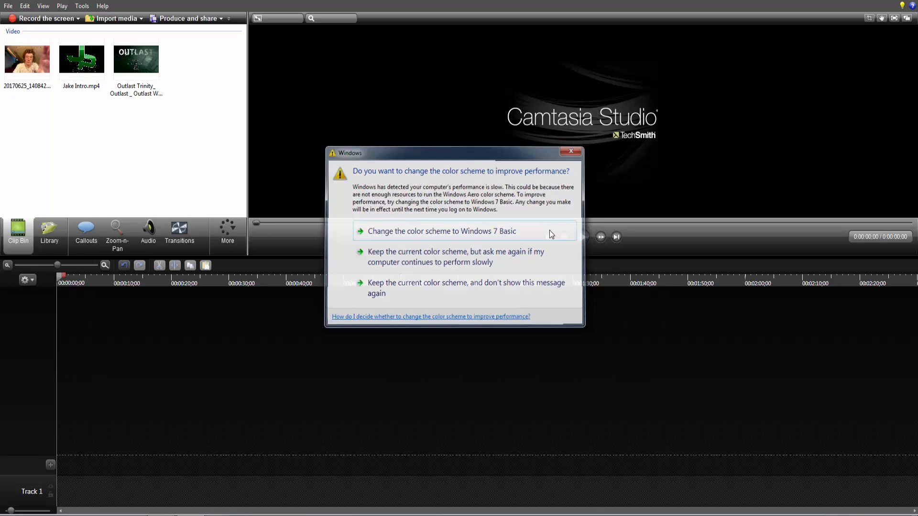
pyautogui.click(549, 231)
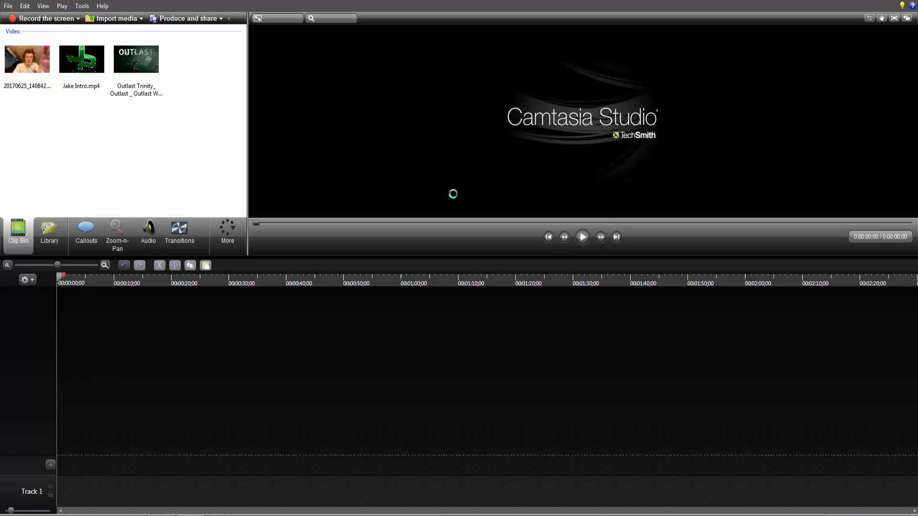
# Lay out Jake Intro.mp4 and the Outlast gameplay clip on Track 1, with 20170625_140842A.mp4 on Track 2 aligned above the gameplay
pyautogui.click(86, 60)
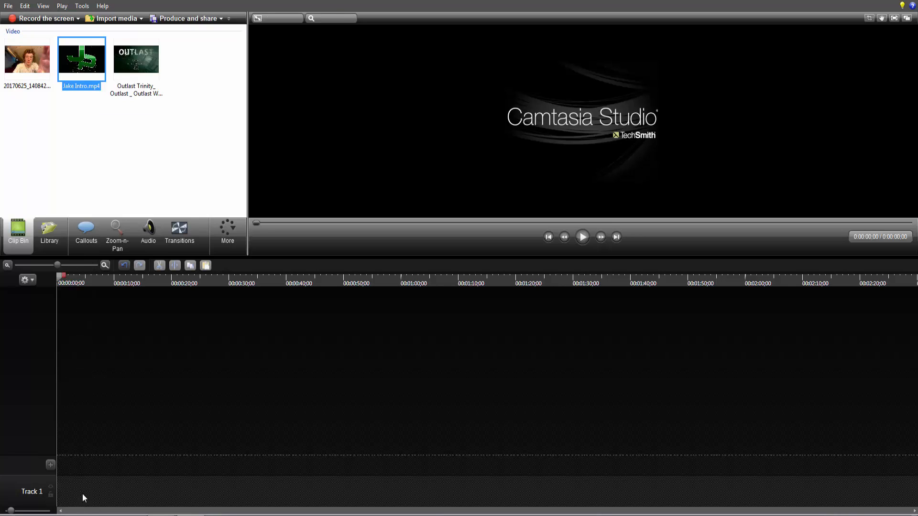
pyautogui.moveTo(101, 487); pyautogui.dragTo(88, 484)
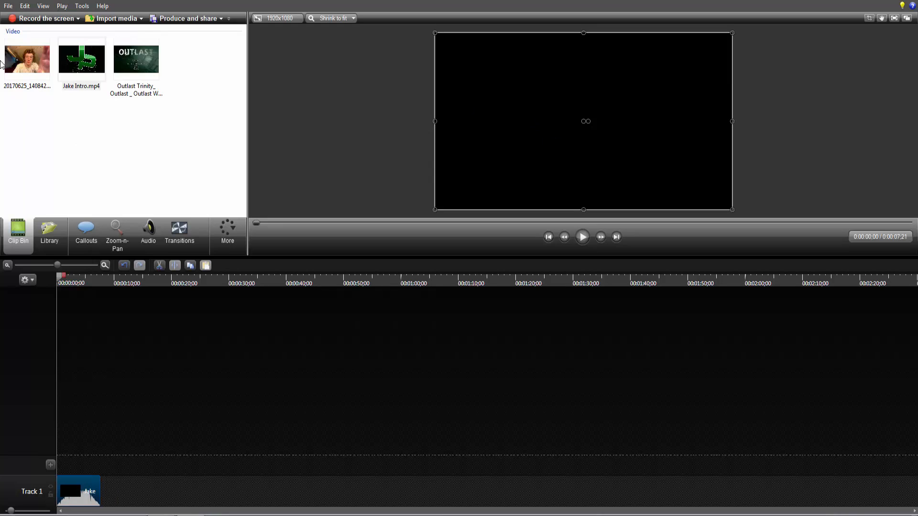
pyautogui.moveTo(136, 60); pyautogui.dragTo(173, 372)
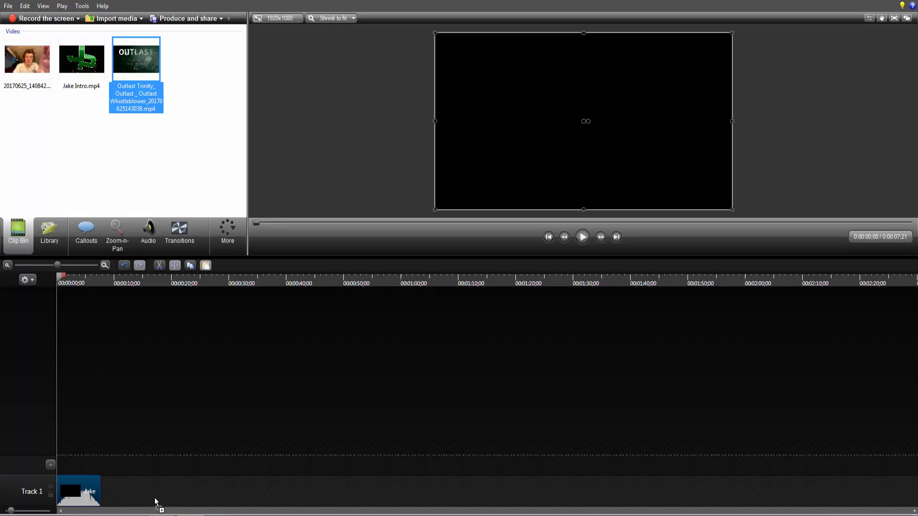
pyautogui.moveTo(155, 499); pyautogui.dragTo(155, 499)
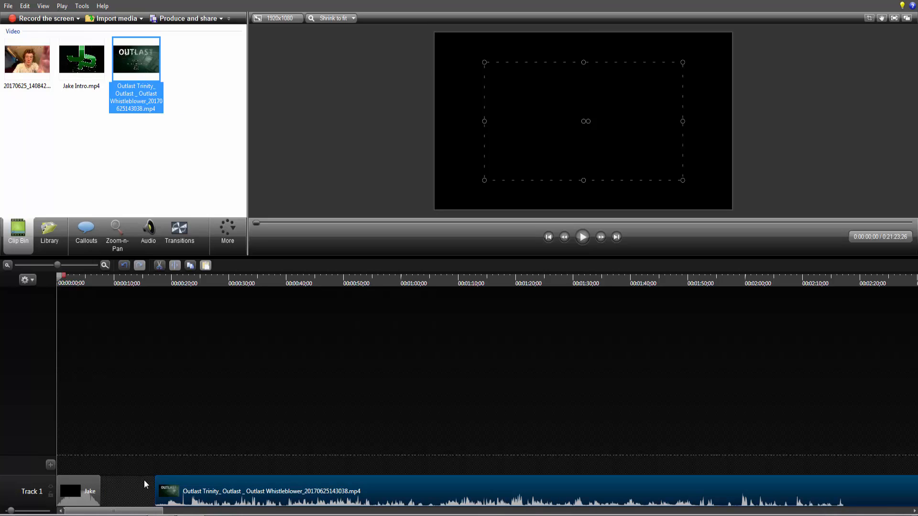
pyautogui.click(35, 64)
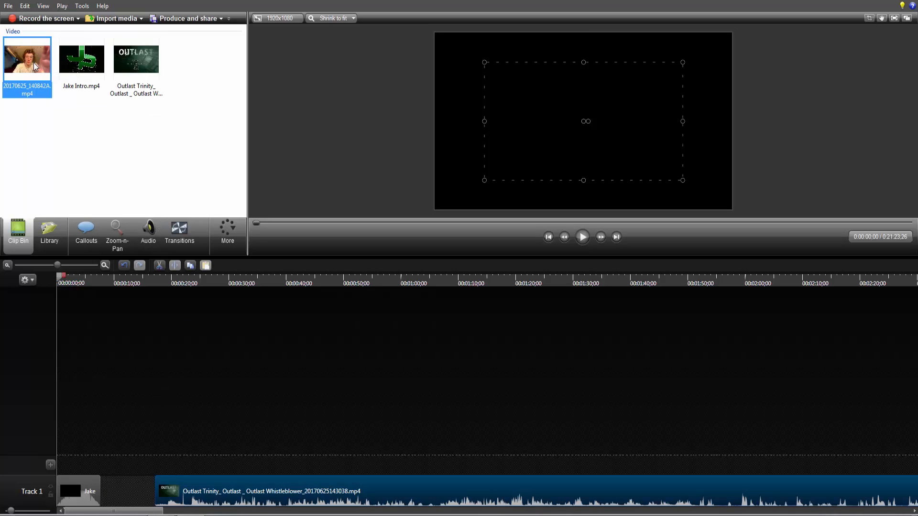
pyautogui.moveTo(194, 461); pyautogui.dragTo(232, 476)
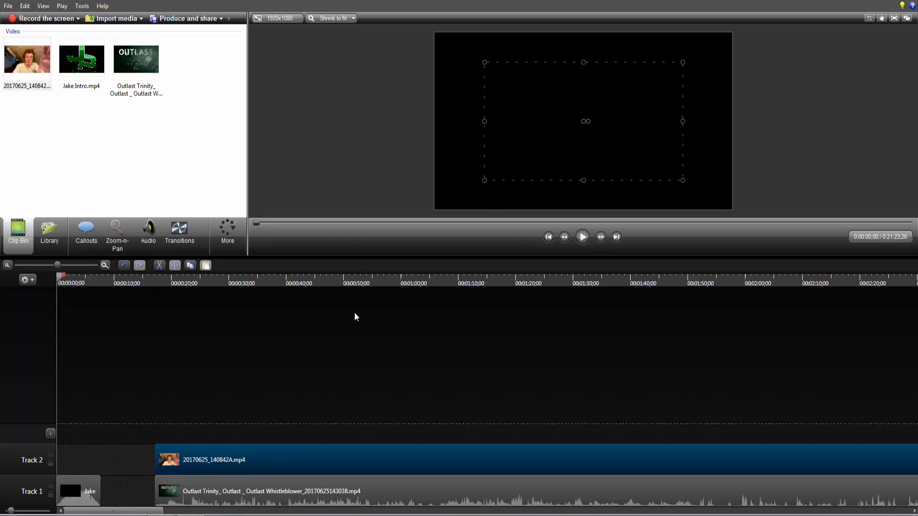
# Enlarge the Outlast gameplay clip on the canvas so it fills the whole 1920x1080 frame
pyautogui.click(209, 484)
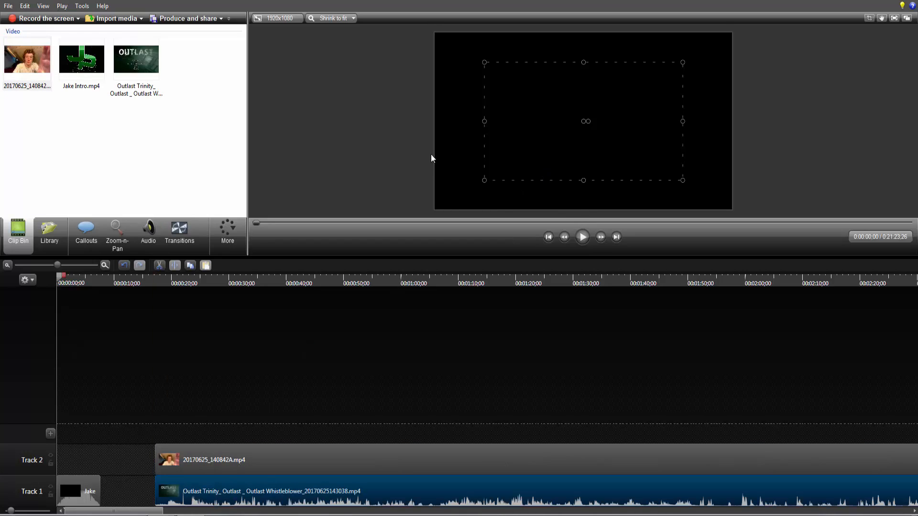
pyautogui.moveTo(484, 181); pyautogui.dragTo(432, 206)
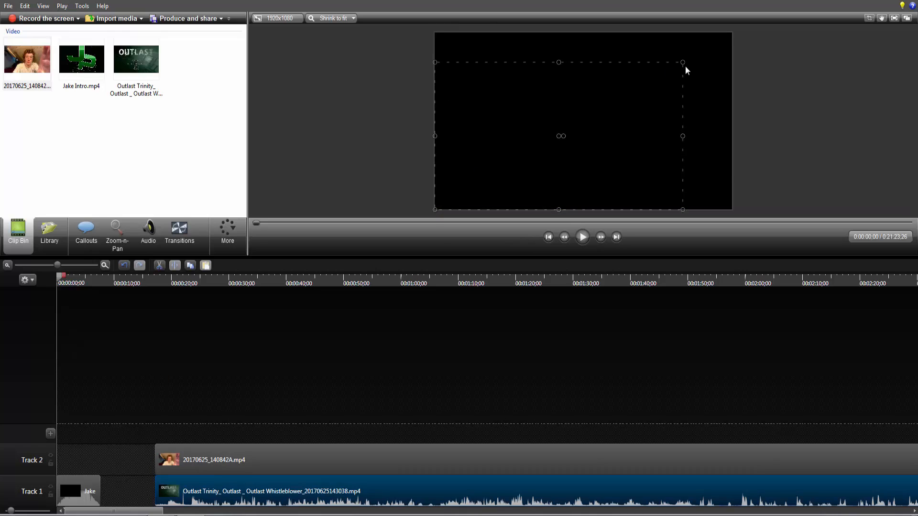
pyautogui.moveTo(682, 64); pyautogui.dragTo(730, 43)
# Preview the timeline at about 0:00:21 and shrink the webcam overlay slightly from its upper-left corner
pyautogui.moveTo(61, 280); pyautogui.dragTo(182, 330)
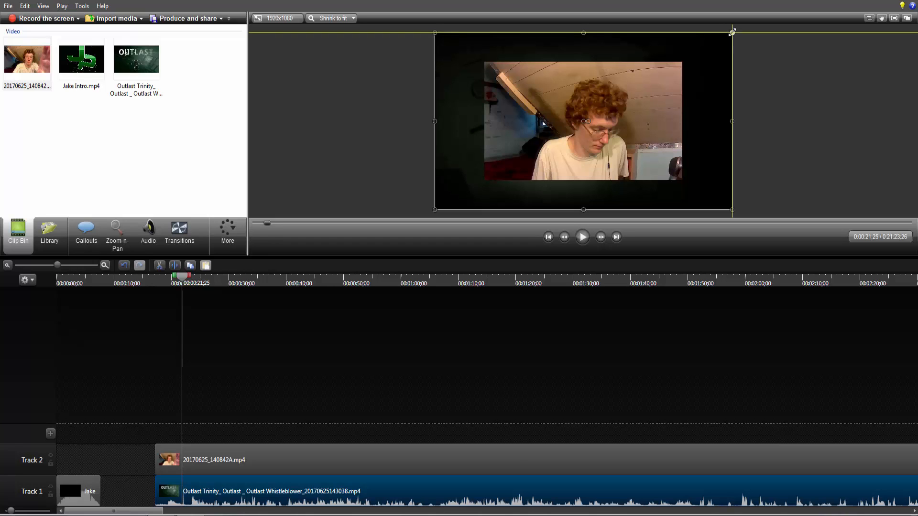
pyautogui.click(543, 91)
pyautogui.moveTo(484, 63)
pyautogui.mouseDown()
pyautogui.moveTo(597, 145)
pyautogui.moveTo(489, 65)
pyautogui.mouseUp()
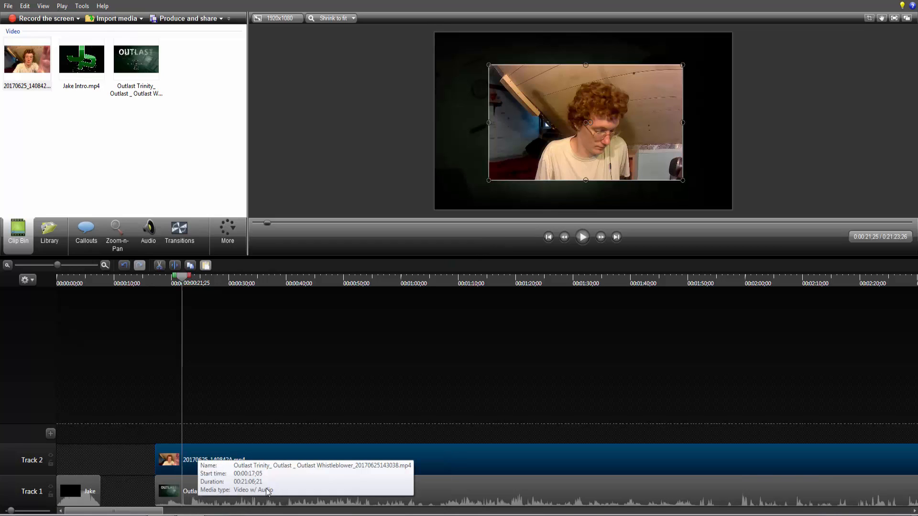
# Shift the webcam clip on Track 2 earlier to start at about 0:00:08;15, playing it back to check sync with the gameplay
pyautogui.press('space')
pyautogui.press('space')
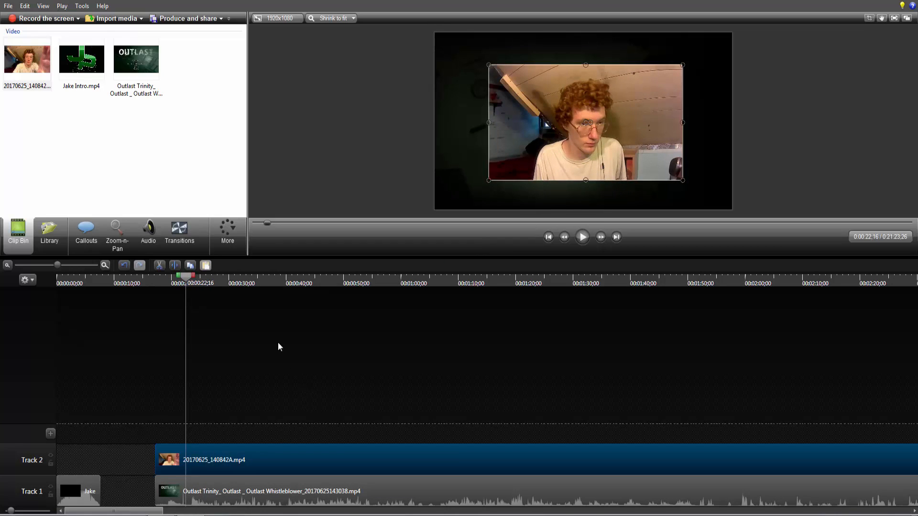
pyautogui.moveTo(303, 457); pyautogui.dragTo(254, 467)
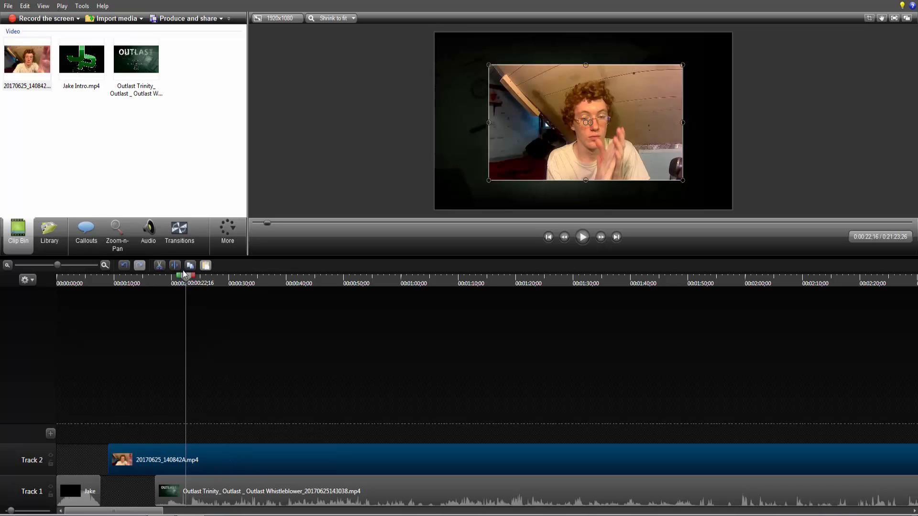
pyautogui.moveTo(186, 278); pyautogui.dragTo(177, 289)
pyautogui.press('space')
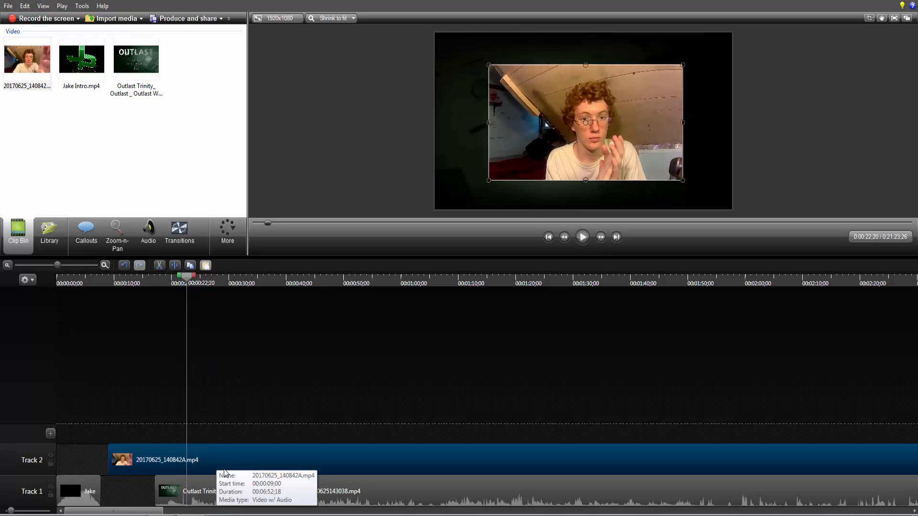
pyautogui.moveTo(223, 469); pyautogui.dragTo(221, 469)
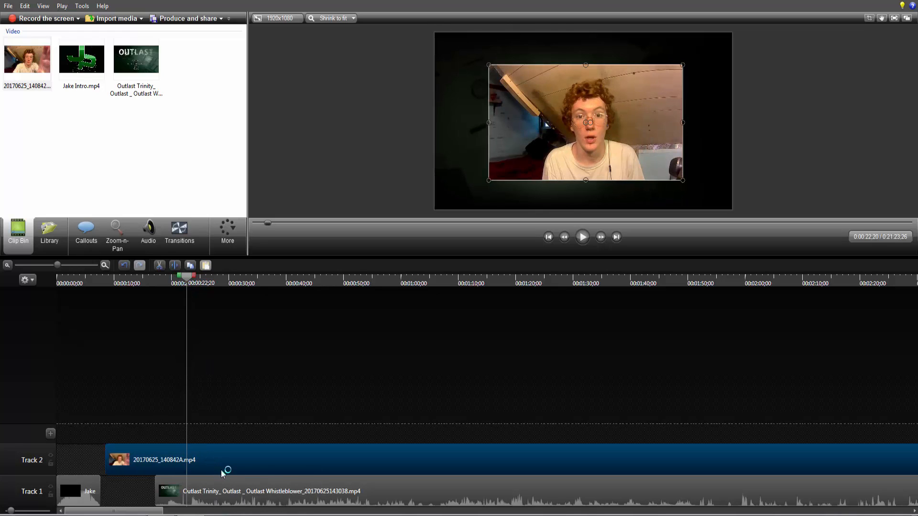
pyautogui.click(183, 284)
pyautogui.press('space')
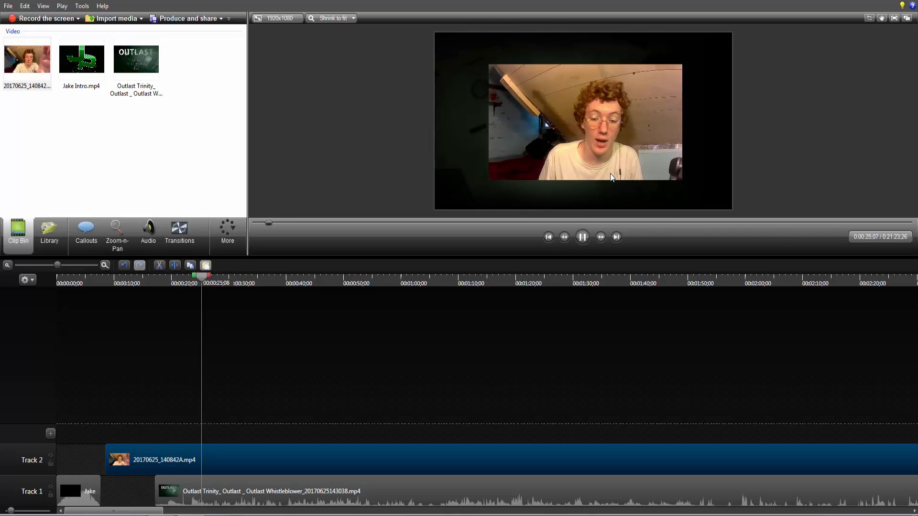
pyautogui.click(578, 124)
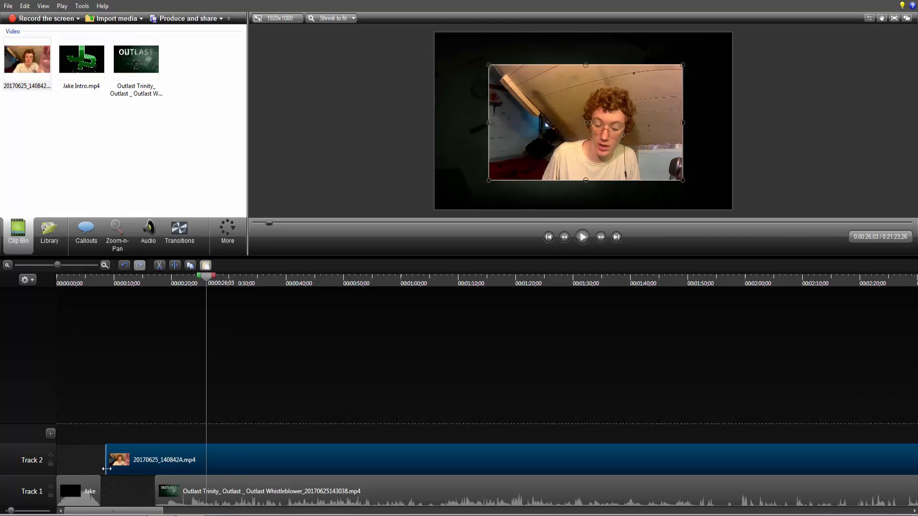
# Delete the webcam footage on Track 2 from 0:00:08;15 up to the start of the gameplay clip
pyautogui.moveTo(107, 469)
pyautogui.mouseDown()
pyautogui.moveTo(133, 472)
pyautogui.moveTo(99, 473)
pyautogui.mouseUp()
pyautogui.moveTo(209, 283)
pyautogui.mouseDown()
pyautogui.moveTo(155, 281)
pyautogui.moveTo(95, 303)
pyautogui.mouseUp()
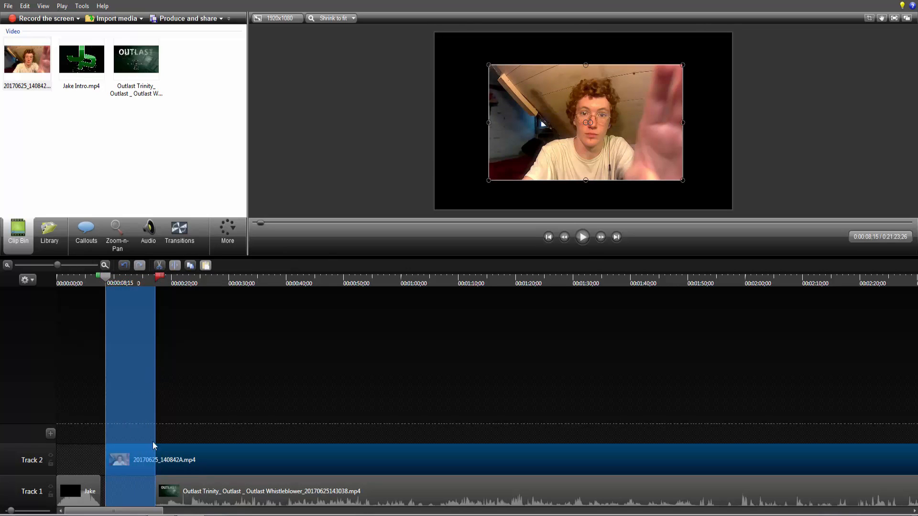
pyautogui.press('Delete')
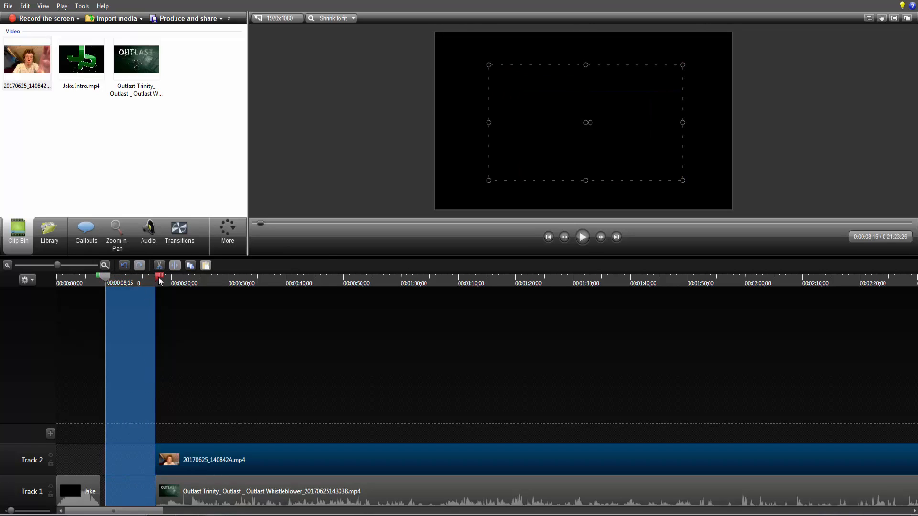
# Move the gameplay and webcam clips together so both start directly at the end of the intro clip
pyautogui.moveTo(158, 277); pyautogui.dragTo(111, 291)
pyautogui.moveTo(141, 493)
pyautogui.mouseDown()
pyautogui.moveTo(312, 452)
pyautogui.moveTo(300, 475)
pyautogui.moveTo(215, 488)
pyautogui.mouseUp()
pyautogui.click(113, 394)
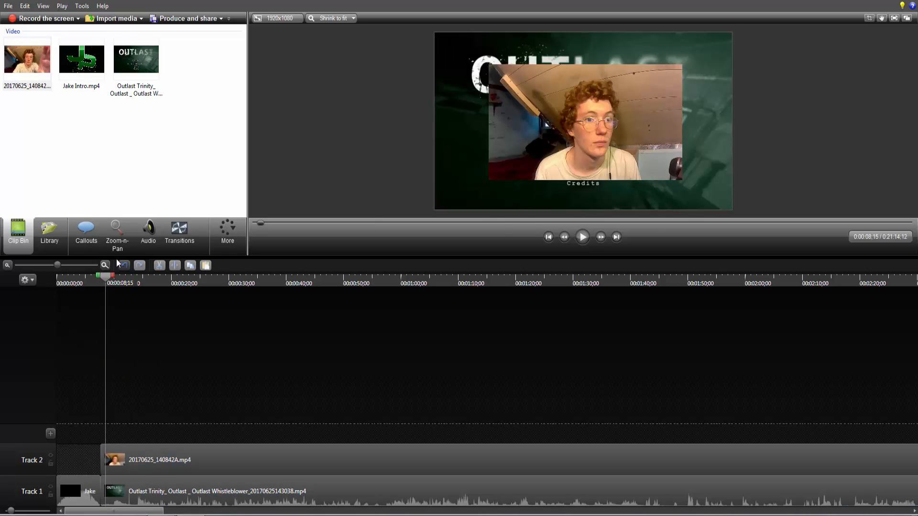
# Try to apply the Fade transition to the start of the webcam clip on Track 2
pyautogui.click(173, 236)
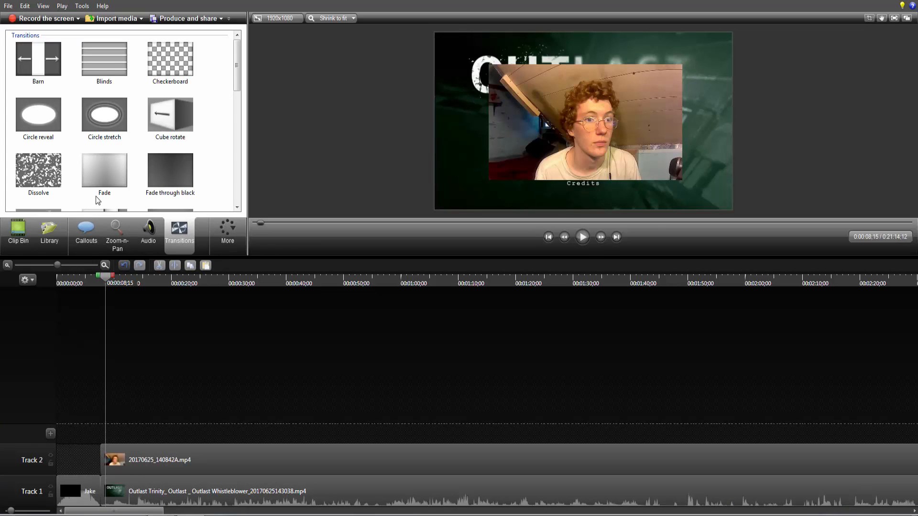
pyautogui.moveTo(127, 178); pyautogui.dragTo(101, 460)
# Play the footage after the intro and delete the opening of both clips from 0:00:07;21 to about 0:00:14
pyautogui.moveTo(111, 285); pyautogui.dragTo(101, 290)
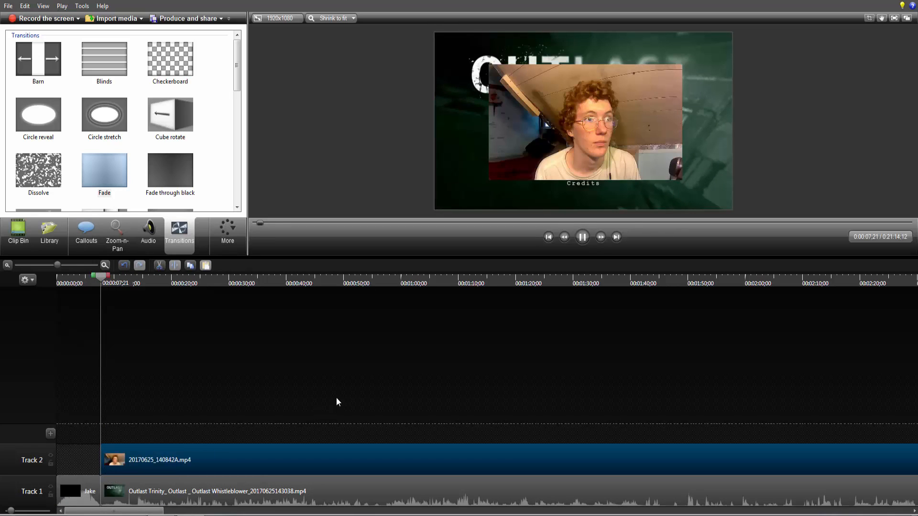
pyautogui.press('space')
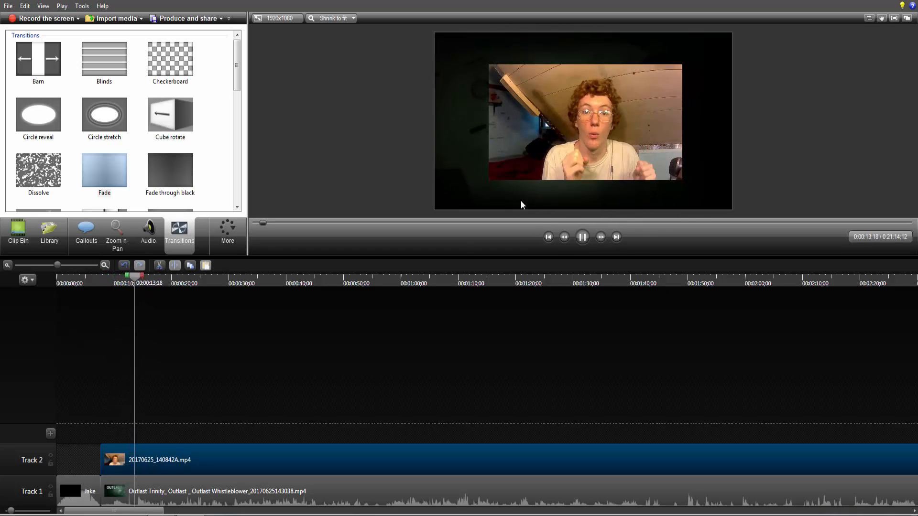
pyautogui.press('space')
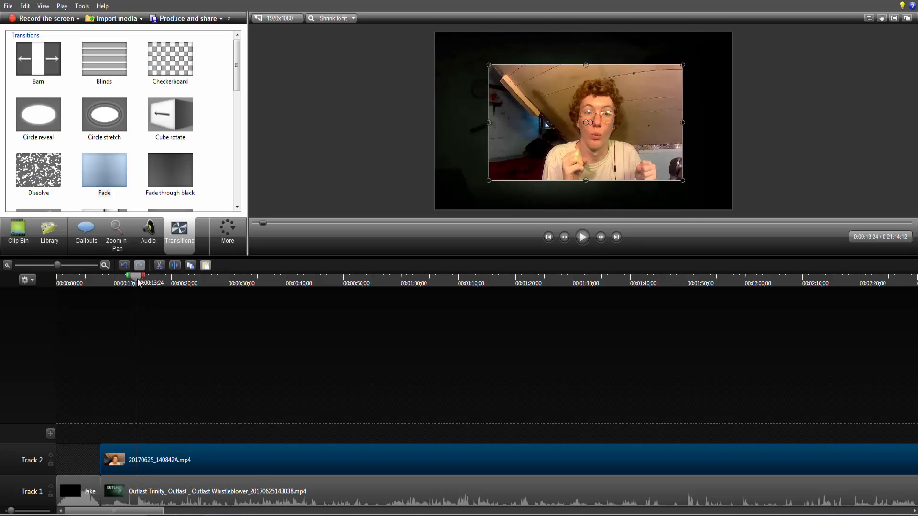
pyautogui.moveTo(138, 282); pyautogui.dragTo(98, 282)
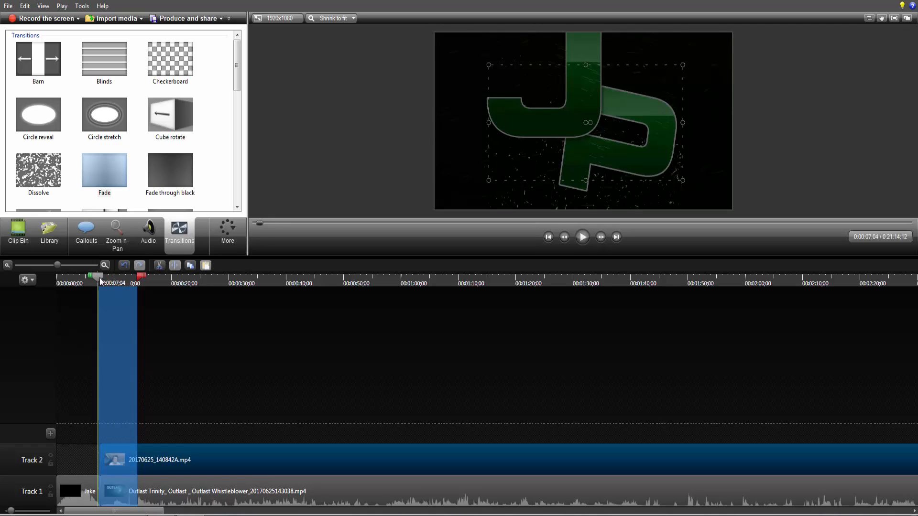
pyautogui.moveTo(92, 276); pyautogui.dragTo(112, 299)
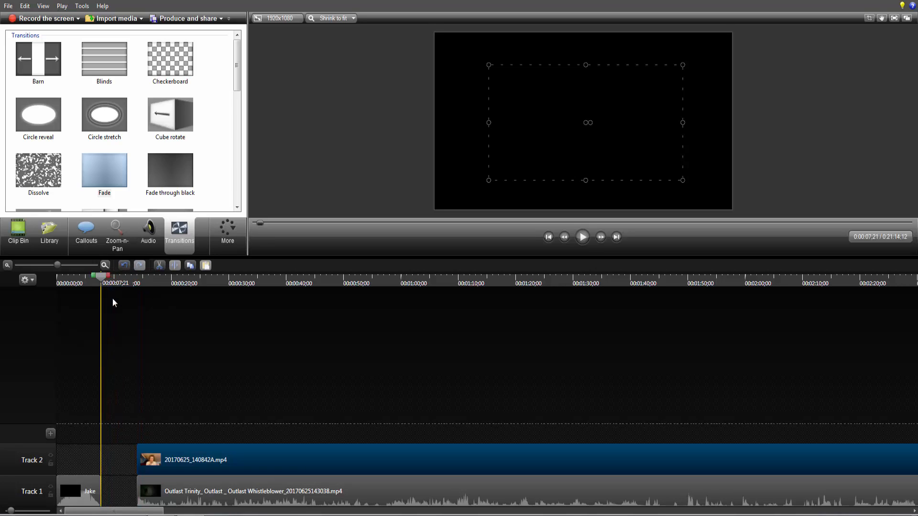
# Move the gameplay and webcam clips together to the intro's end, then add and preview a Fade transition at the webcam clip's start
pyautogui.moveTo(111, 491); pyautogui.dragTo(210, 427)
pyautogui.moveTo(144, 491); pyautogui.dragTo(105, 490)
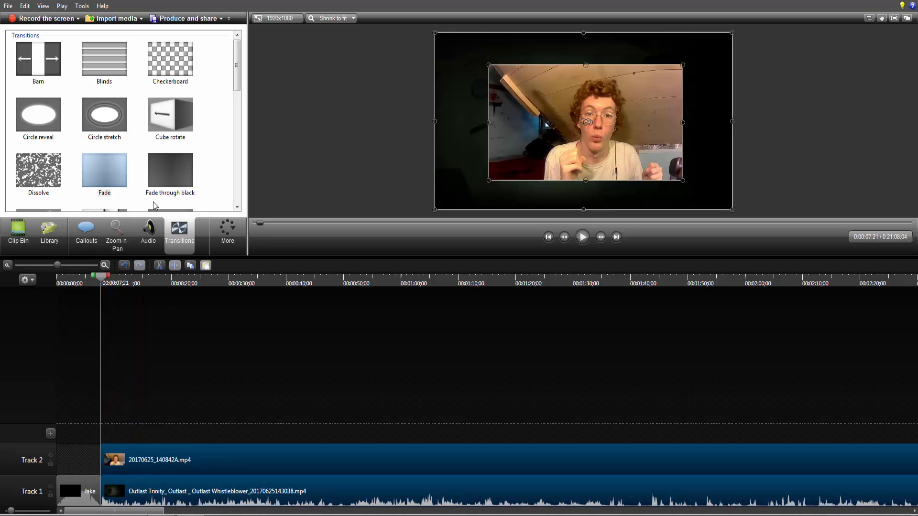
pyautogui.moveTo(118, 170); pyautogui.dragTo(125, 462)
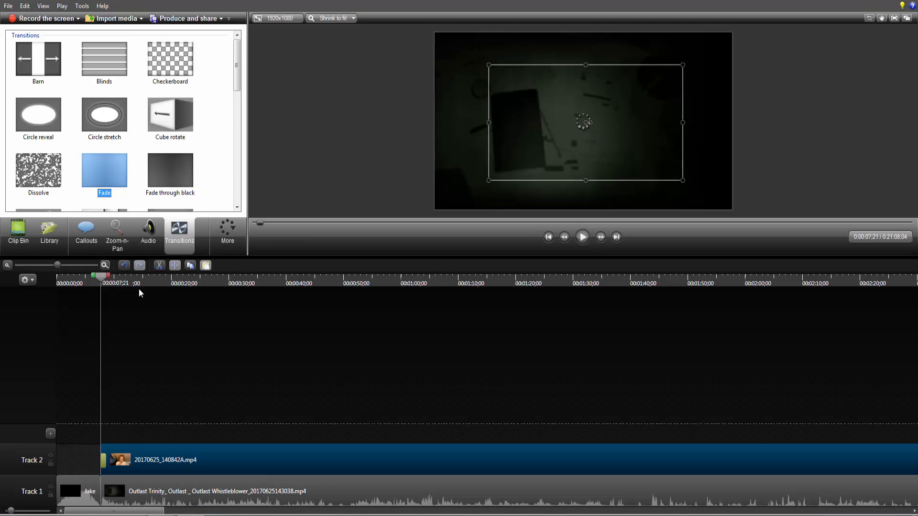
pyautogui.click(582, 237)
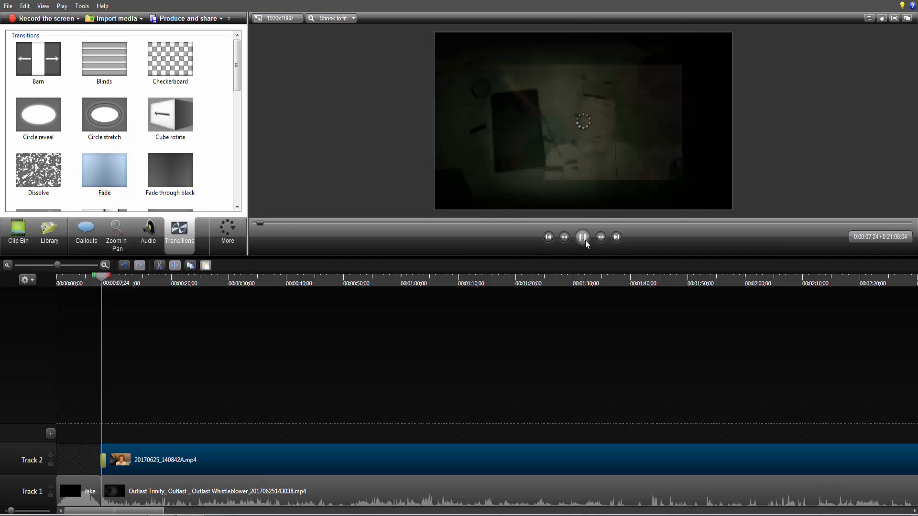
pyautogui.click(583, 239)
# Shrink the webcam overlay to a small picture-in-picture and place it in the lower-right corner of the video frame
pyautogui.click(511, 80)
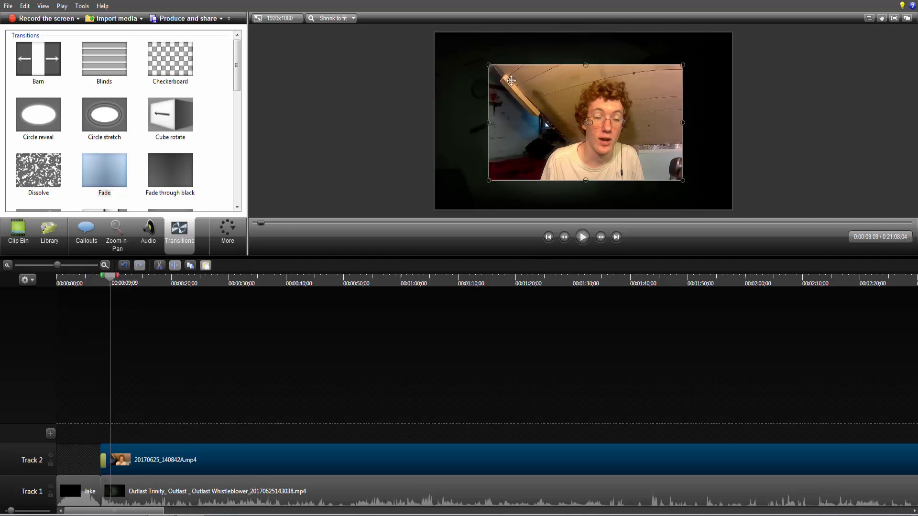
pyautogui.moveTo(485, 61); pyautogui.dragTo(592, 124)
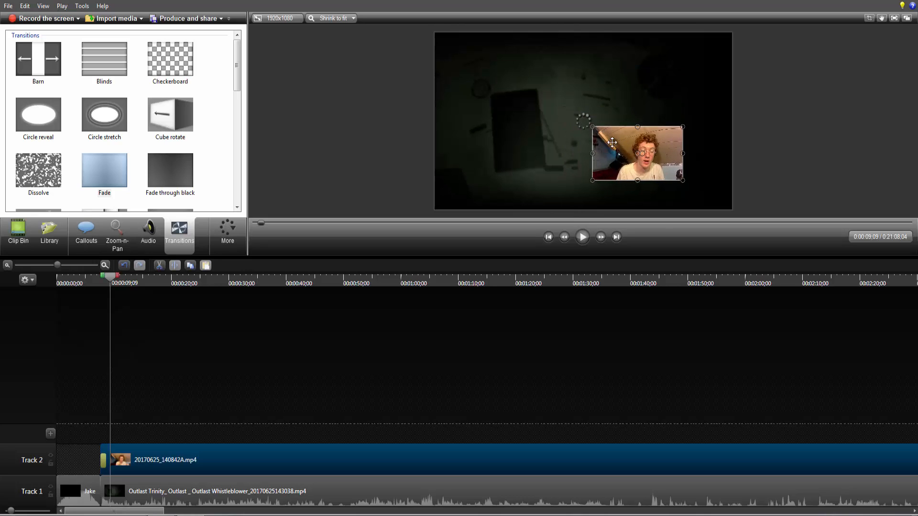
pyautogui.moveTo(617, 156); pyautogui.dragTo(660, 179)
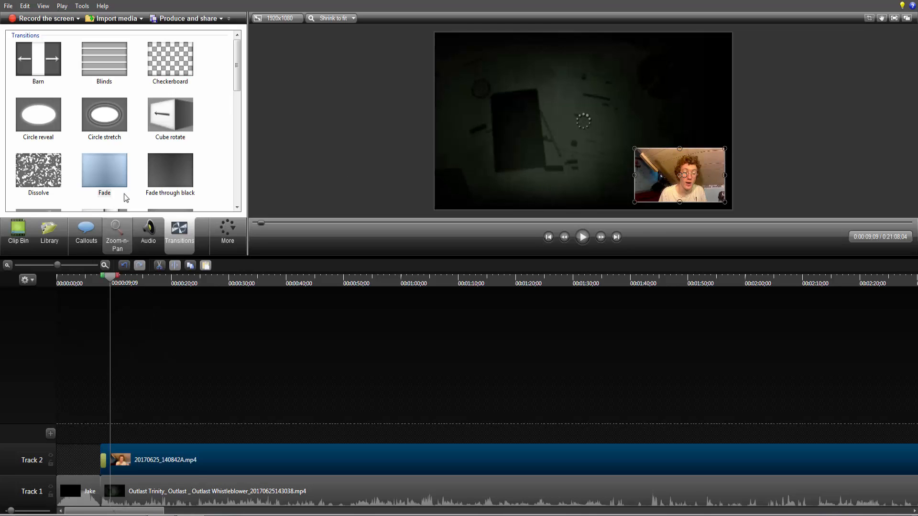
# Add a Sketch Motion rectangle callout at 0:00:09;09 and set its border colour to green
pyautogui.click(86, 239)
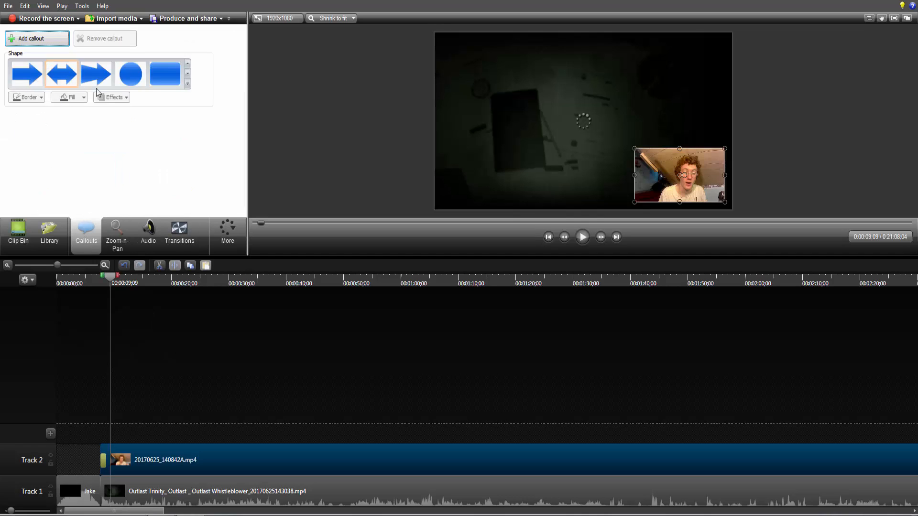
pyautogui.click(187, 85)
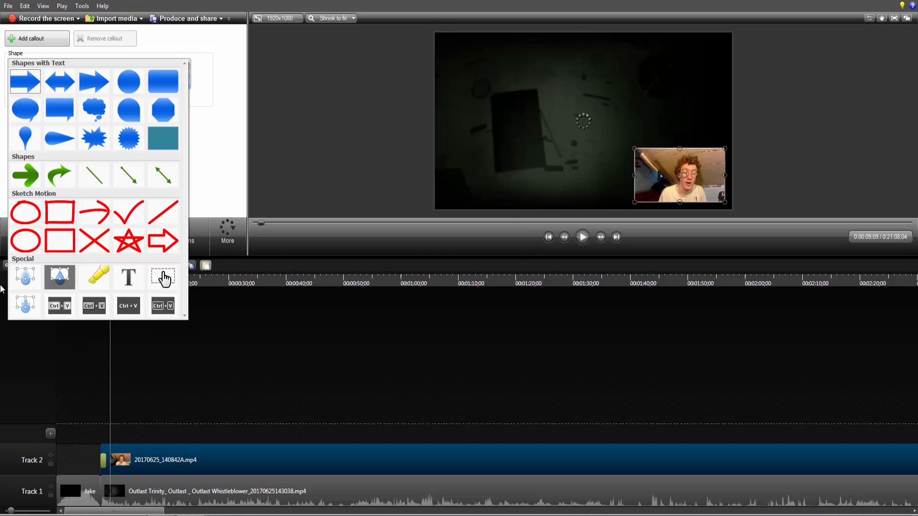
pyautogui.click(64, 248)
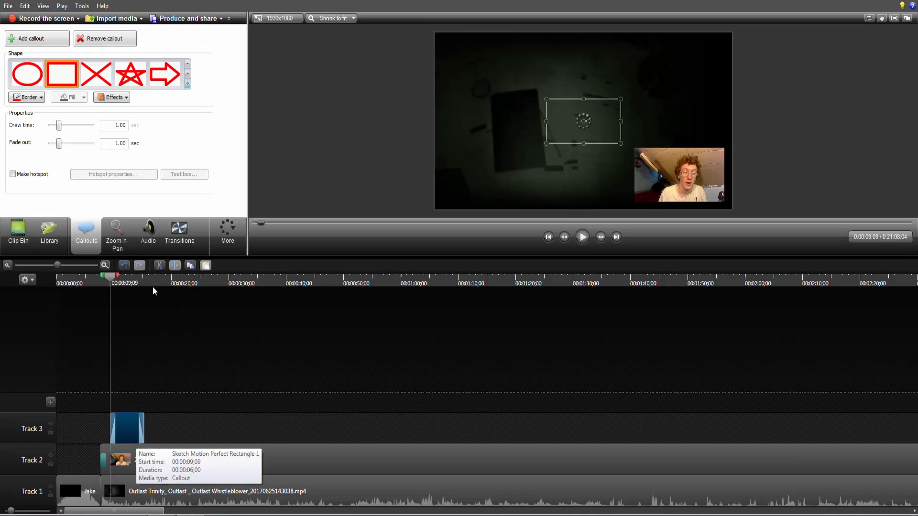
pyautogui.click(37, 99)
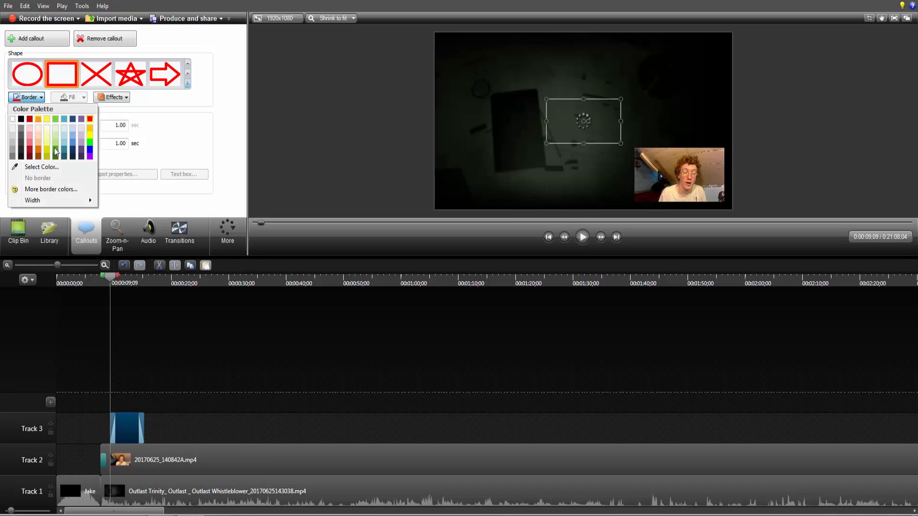
pyautogui.click(89, 143)
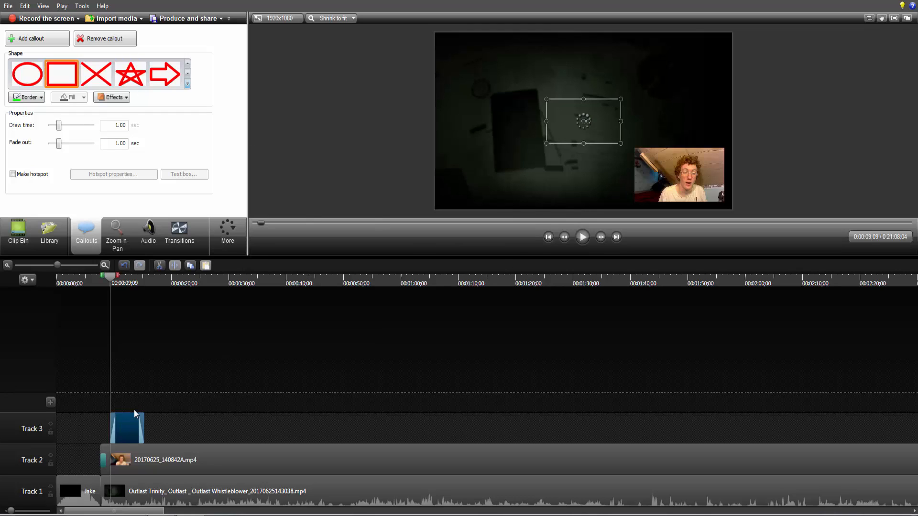
# Lengthen the rectangle callout on Track 3 to about 0:00:36 and fit it as a frame around the webcam overlay
pyautogui.moveTo(111, 434); pyautogui.dragTo(109, 432)
pyautogui.moveTo(110, 277); pyautogui.dragTo(125, 277)
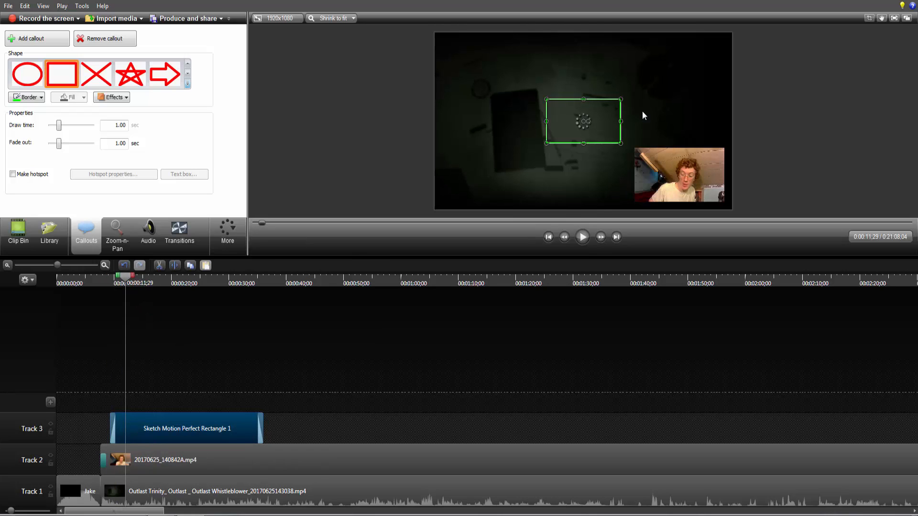
pyautogui.moveTo(611, 128); pyautogui.dragTo(724, 202)
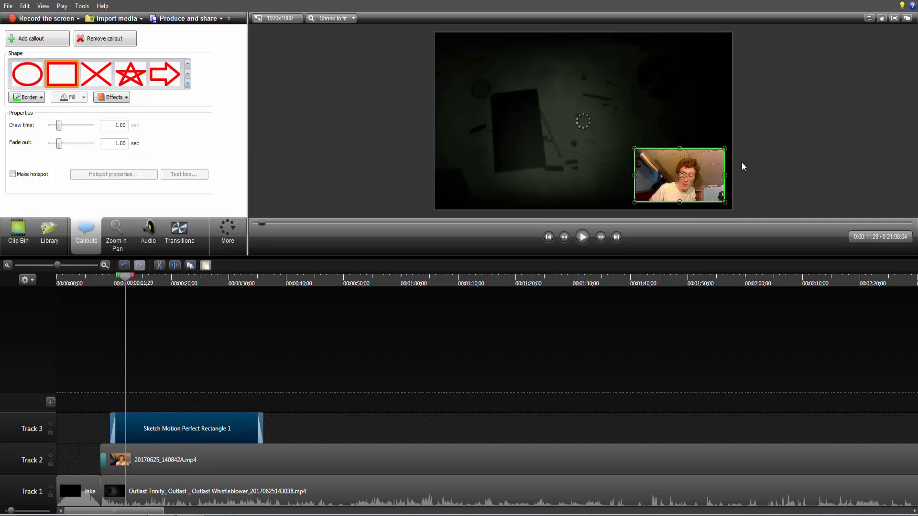
pyautogui.click(742, 168)
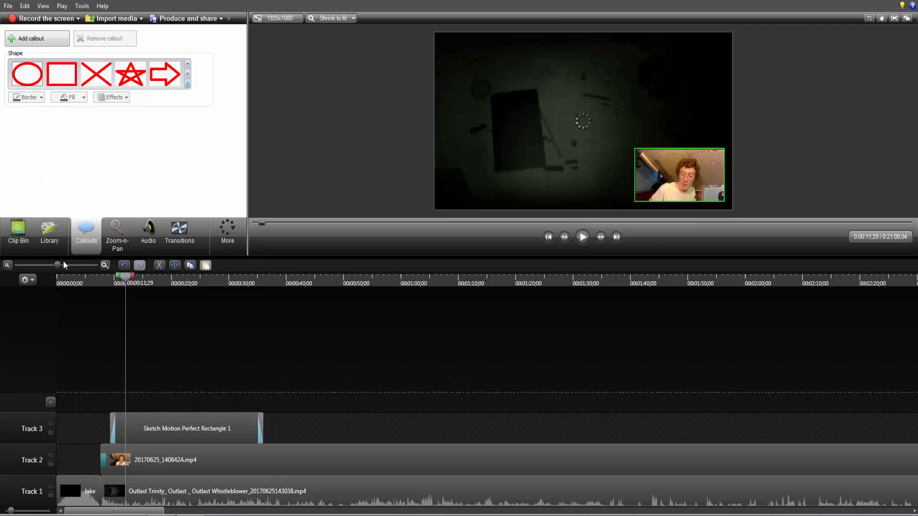
# Extend the rectangle callout on Track 3 to the end of the gameplay clip
pyautogui.moveTo(58, 264); pyautogui.dragTo(17, 268)
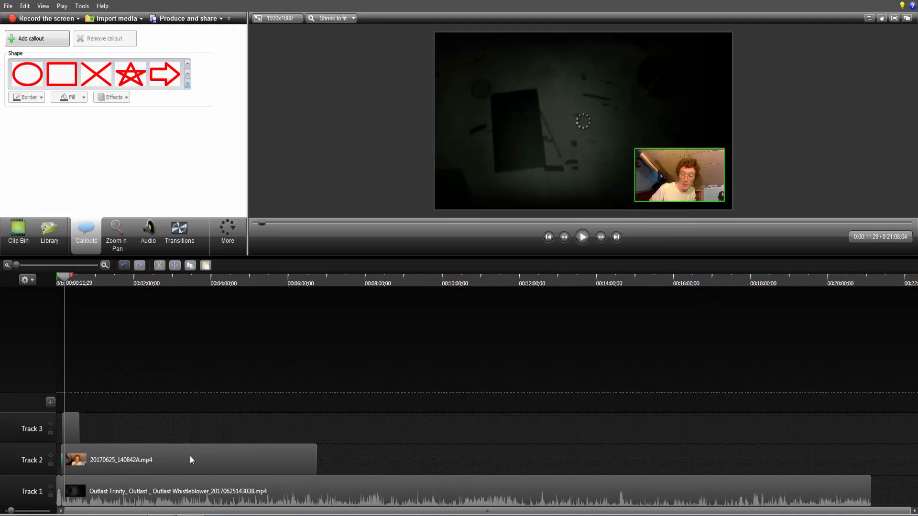
pyautogui.moveTo(79, 434); pyautogui.dragTo(868, 430)
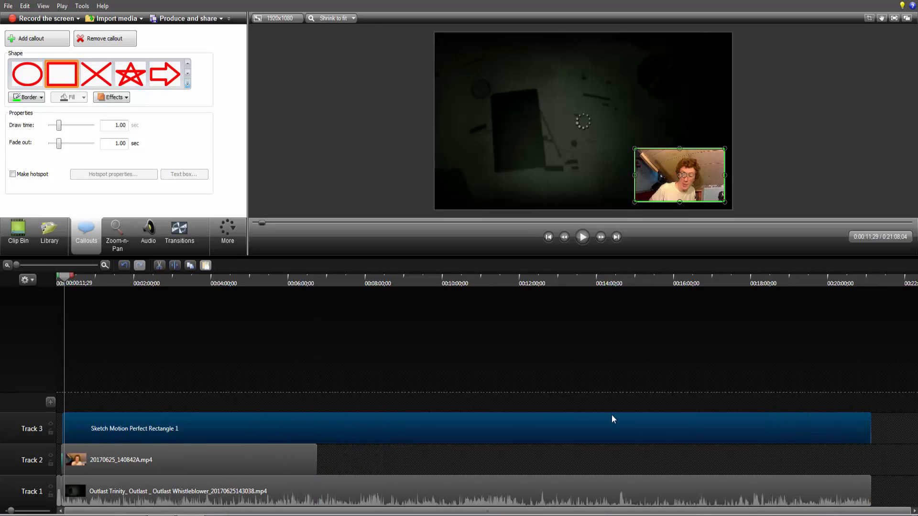
pyautogui.click(335, 458)
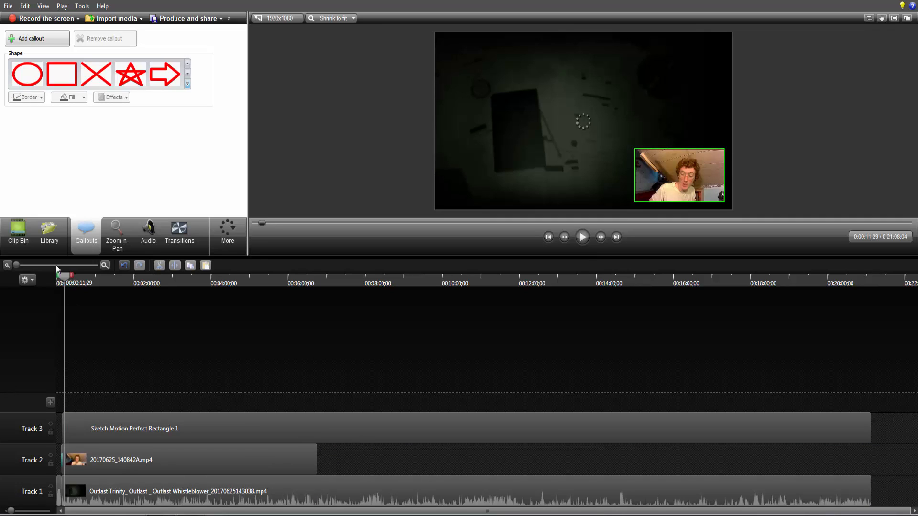
# Play the video from the start through the intro to check the framed webcam overlay
pyautogui.moveTo(67, 282); pyautogui.dragTo(53, 282)
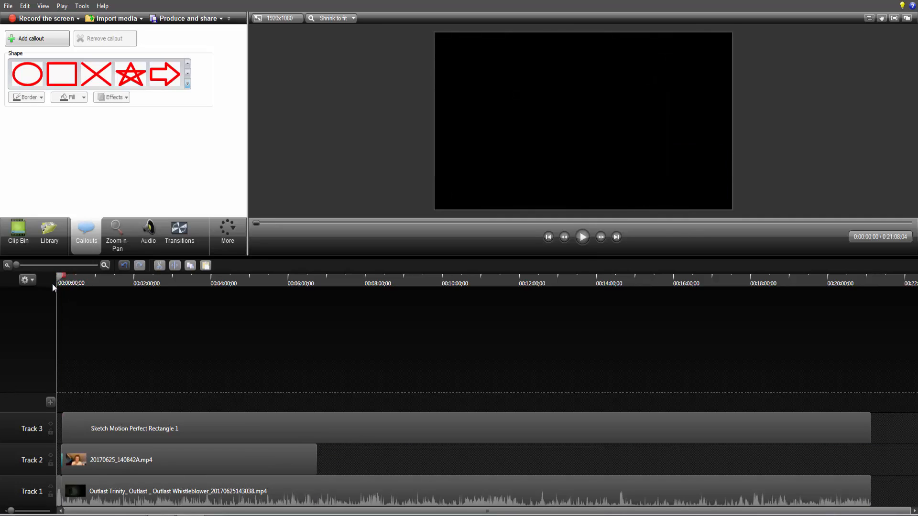
pyautogui.press('space')
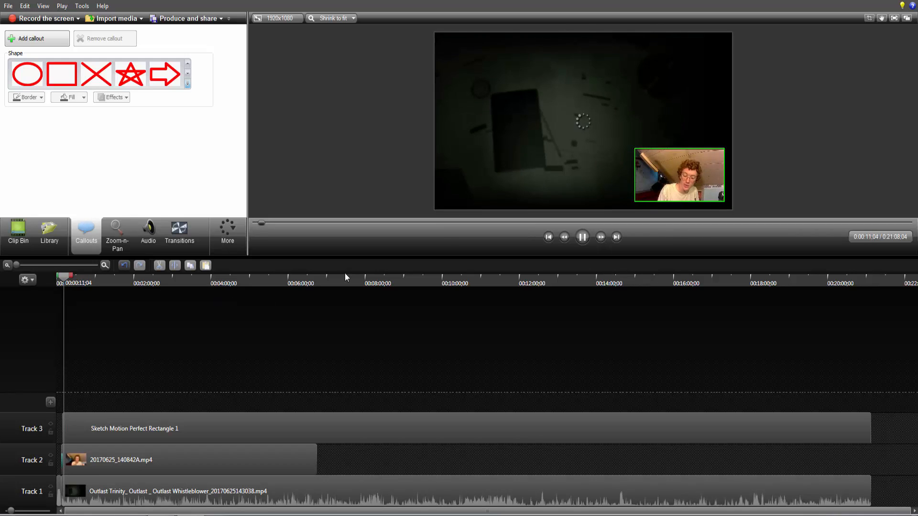
pyautogui.press('space')
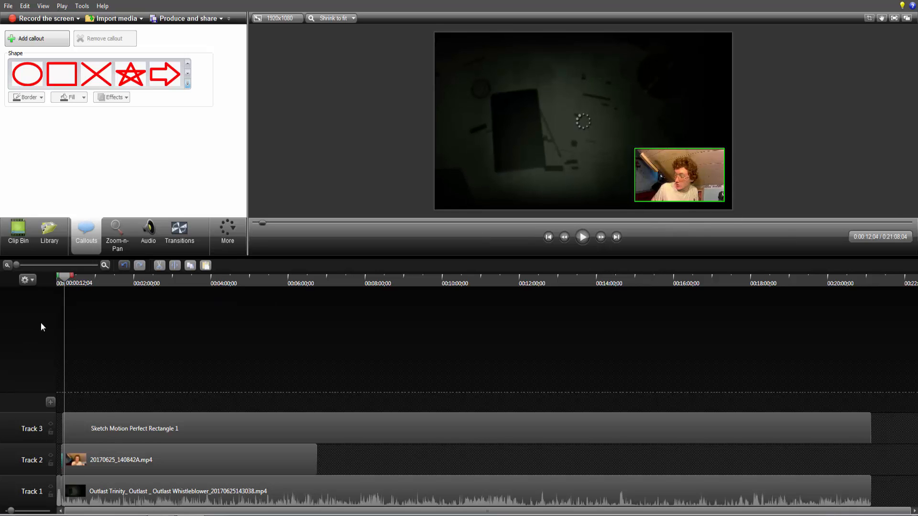
# Find where the webcam footage ends and add a text callout there, at 0:06:45;11
pyautogui.moveTo(61, 279); pyautogui.dragTo(316, 346)
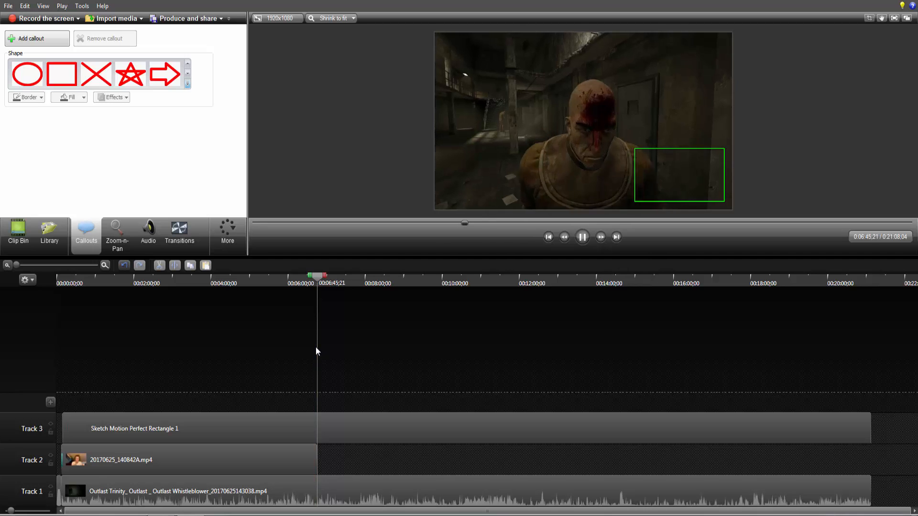
pyautogui.click(314, 286)
pyautogui.click(311, 285)
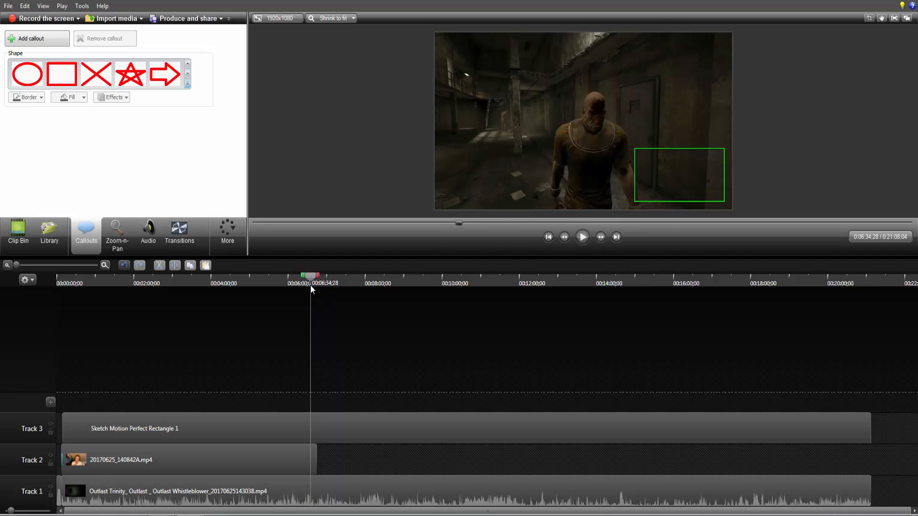
pyautogui.press('space')
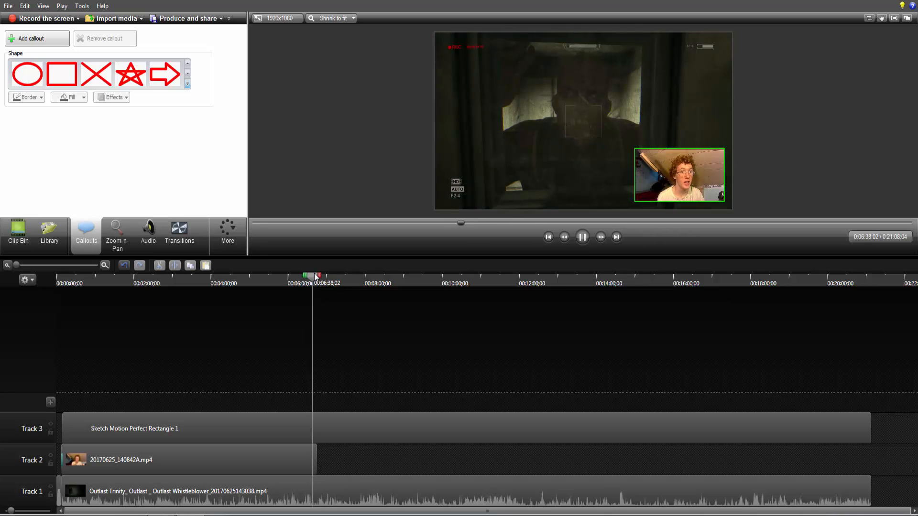
pyautogui.click(316, 283)
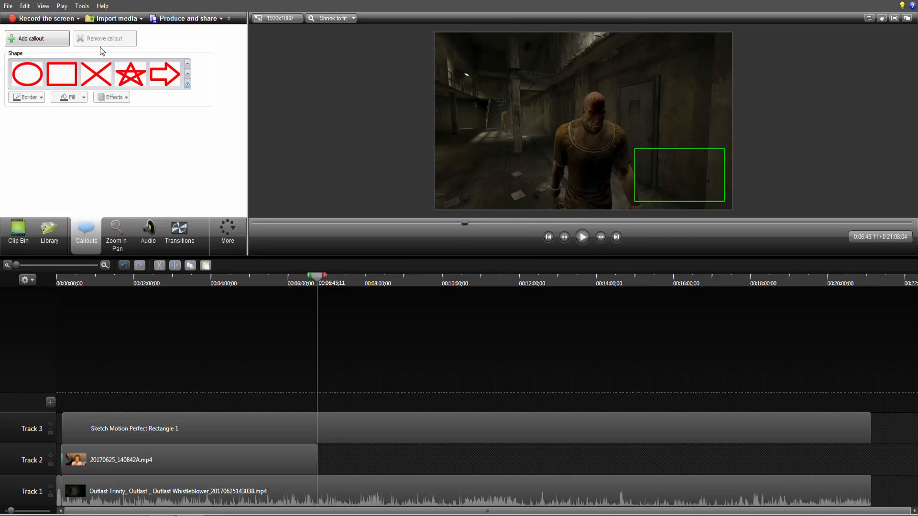
pyautogui.click(190, 84)
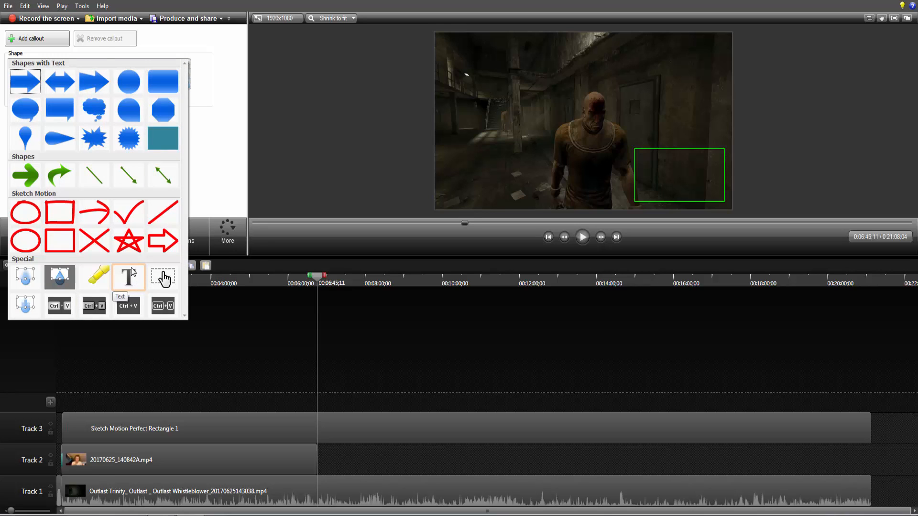
pyautogui.click(135, 282)
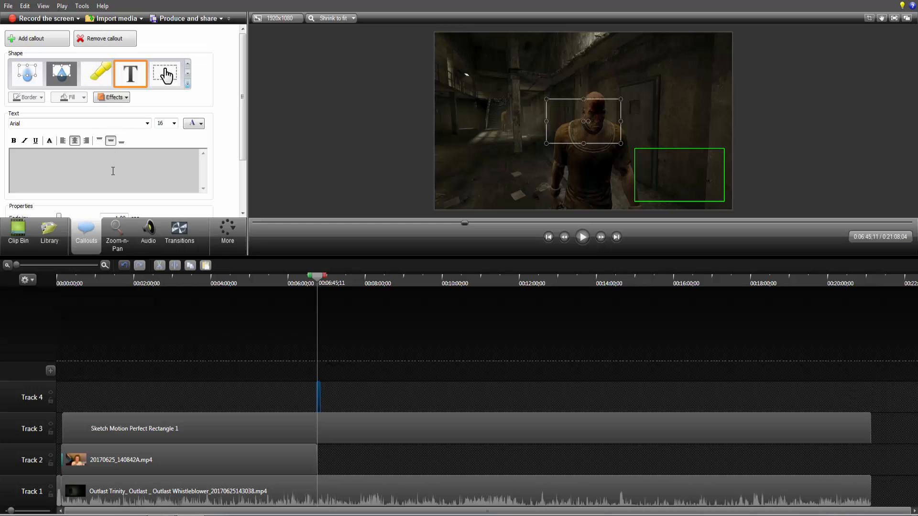
# Try to format the empty text callout as Comic Sans MS, size 22, in primary green
pyautogui.click(142, 123)
pyautogui.scroll(-10, 140, 179)
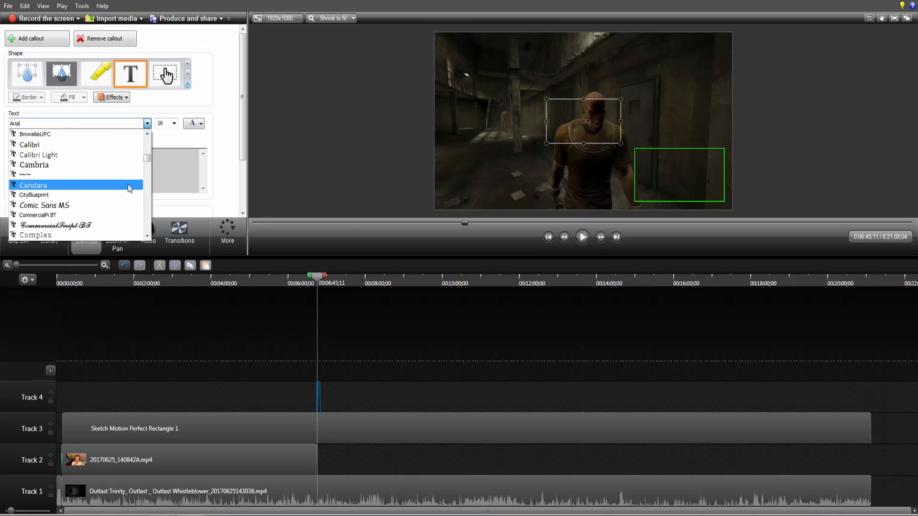
pyautogui.scroll(1, 99, 151)
pyautogui.click(99, 148)
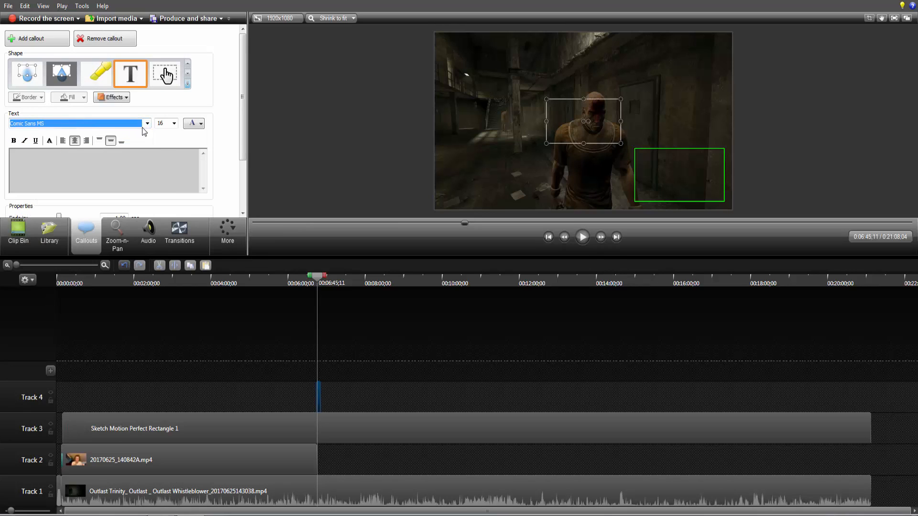
pyautogui.click(174, 123)
pyautogui.click(166, 192)
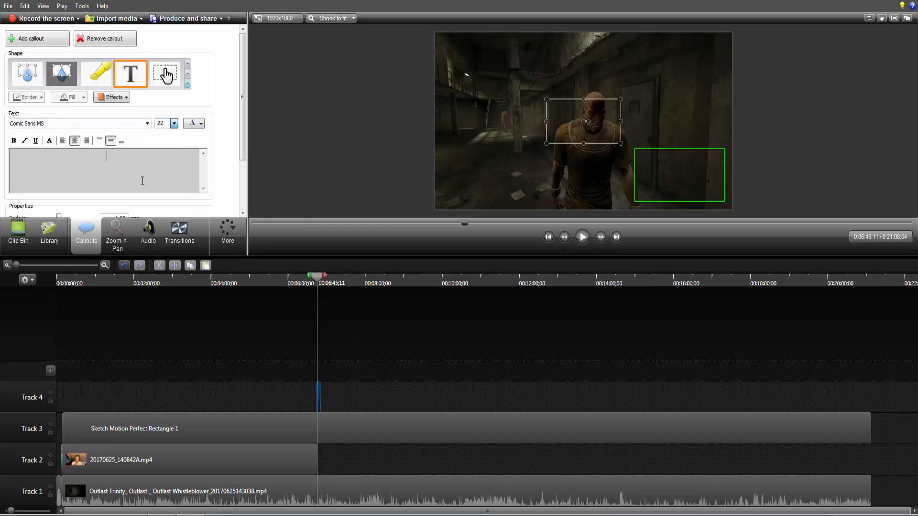
pyautogui.click(160, 155)
pyautogui.click(194, 124)
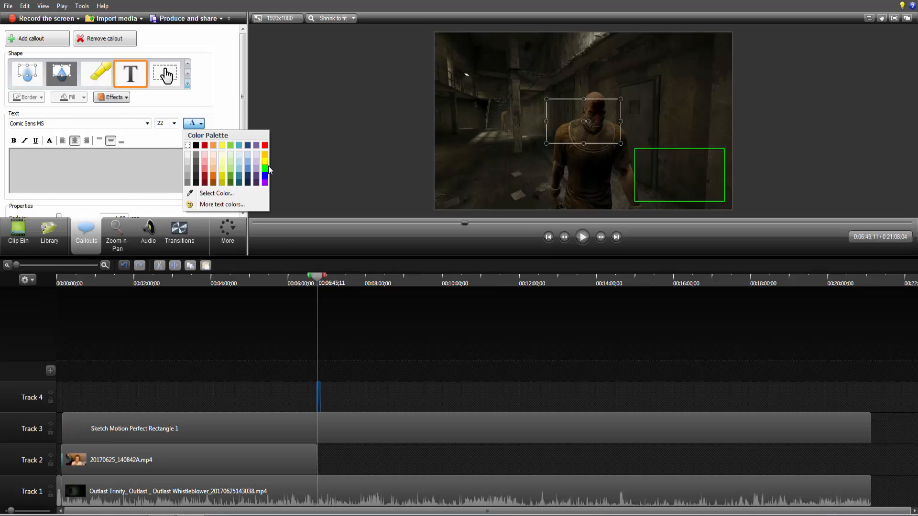
pyautogui.click(222, 177)
pyautogui.click(184, 172)
pyautogui.click(197, 125)
pyautogui.click(266, 172)
# Enter the text "Camera died through the recording, No Facecam for rest of video" in the text callout
pyautogui.click(130, 153)
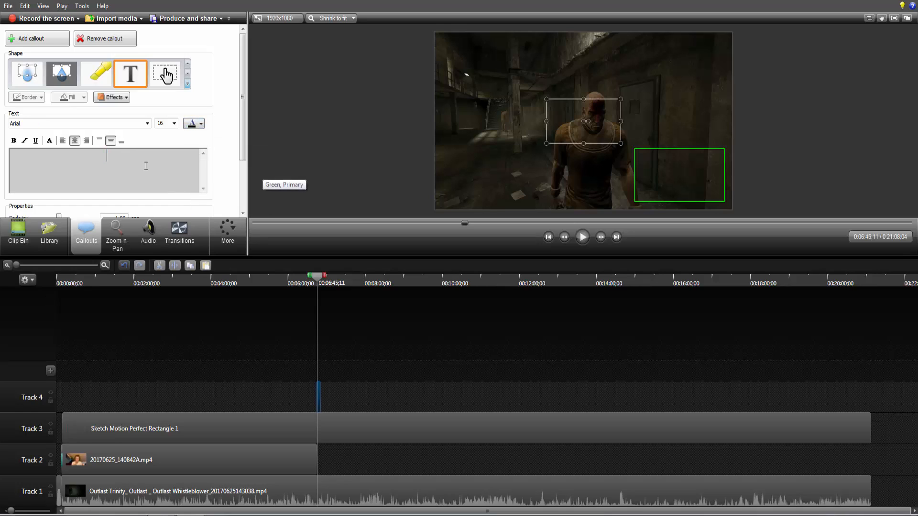
pyautogui.write('Camera died throu')
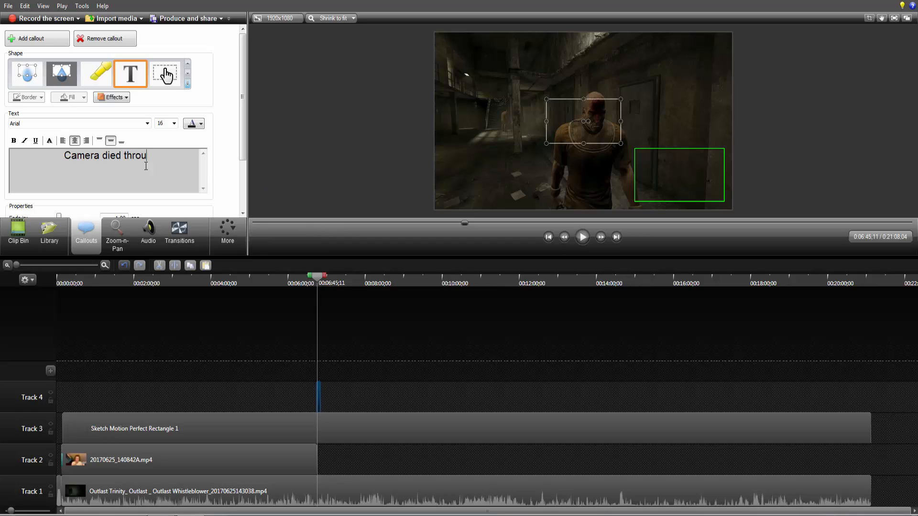
pyautogui.write('gh t')
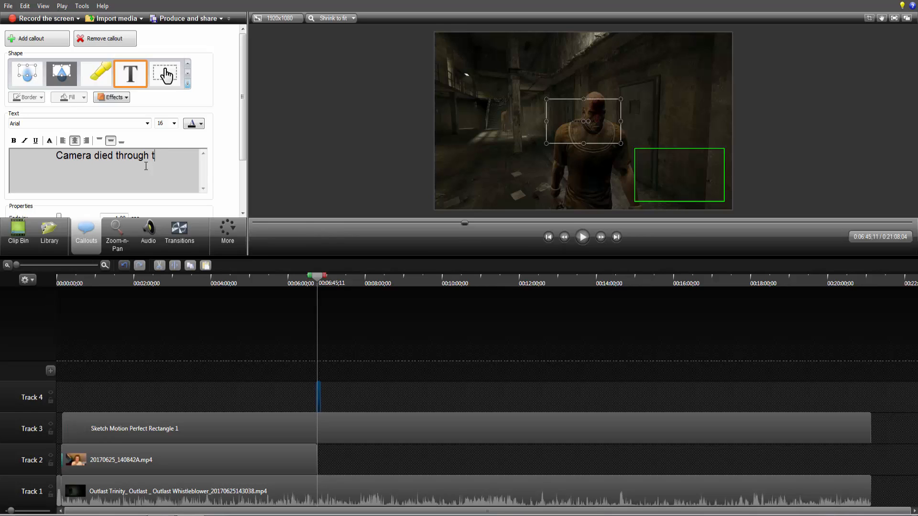
pyautogui.write('he recording')
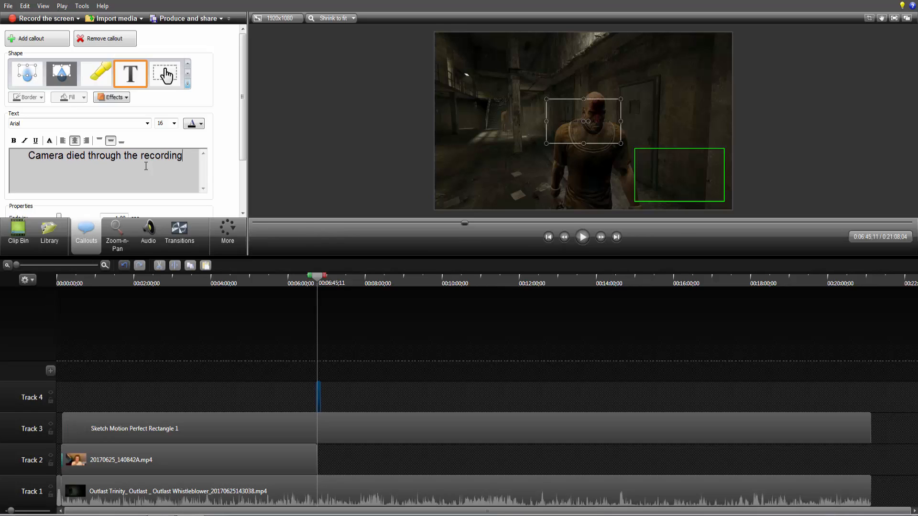
pyautogui.write(', ')
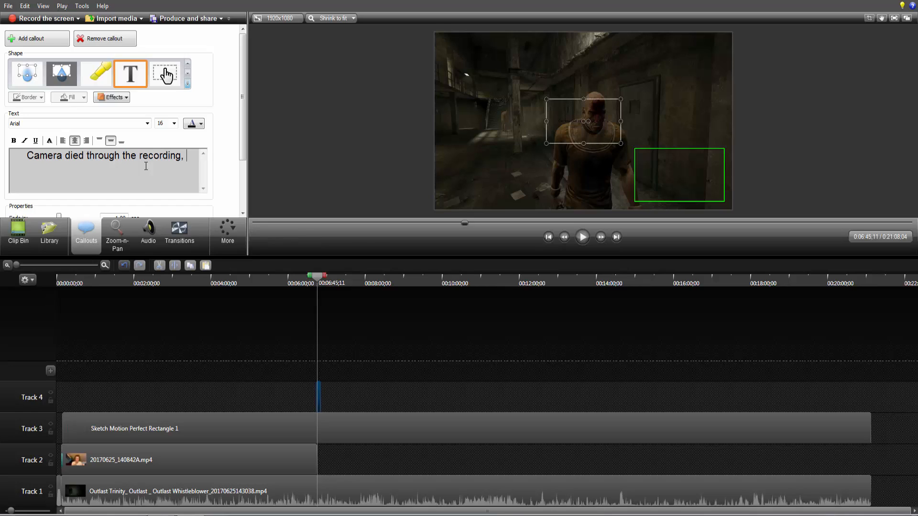
pyautogui.write('No Facecam ')
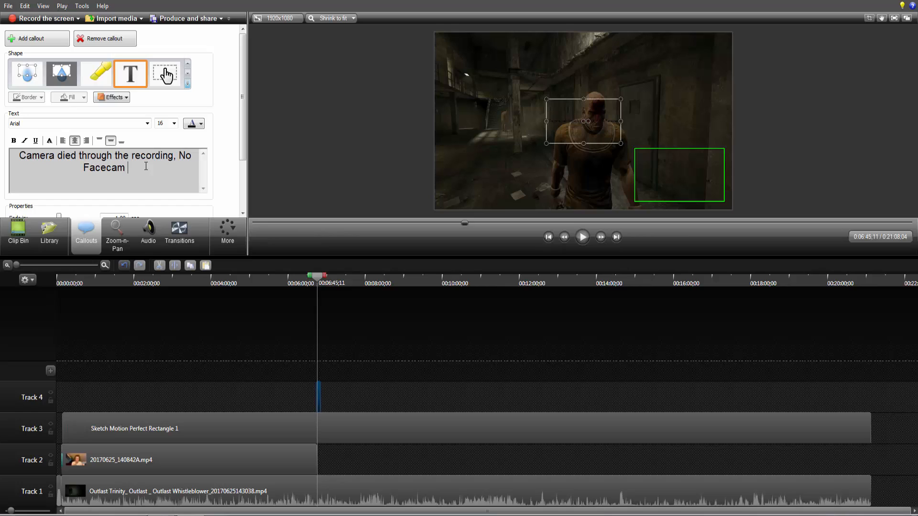
pyautogui.write('for rest of ')
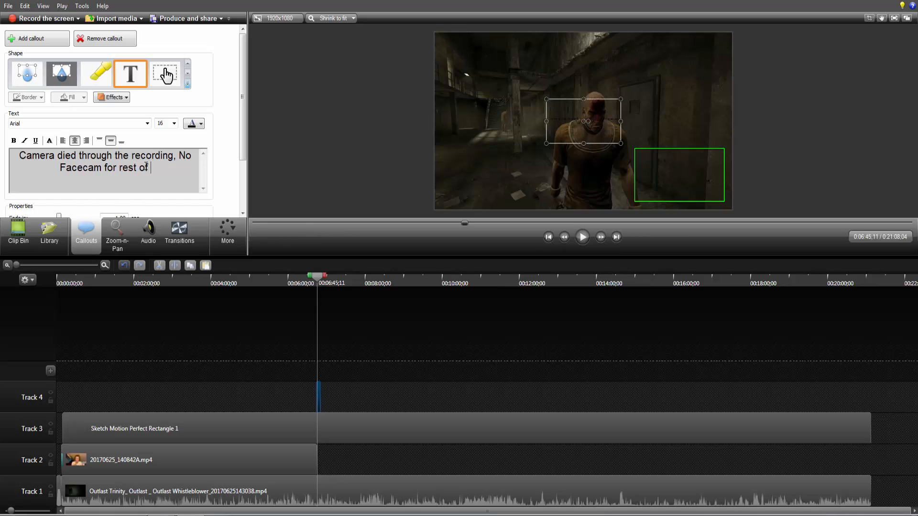
pyautogui.write('video')
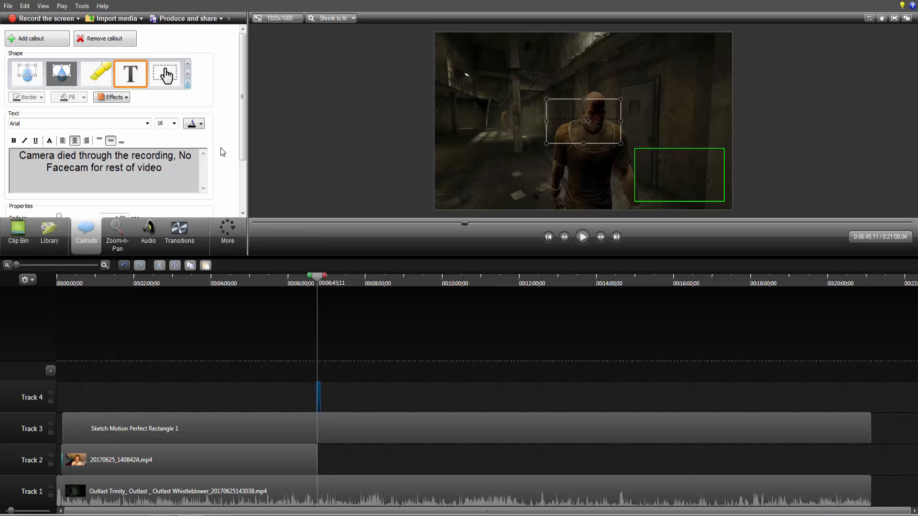
# Color all of the callout text primary green and set its size to 20
pyautogui.moveTo(185, 160); pyautogui.dragTo(18, 155)
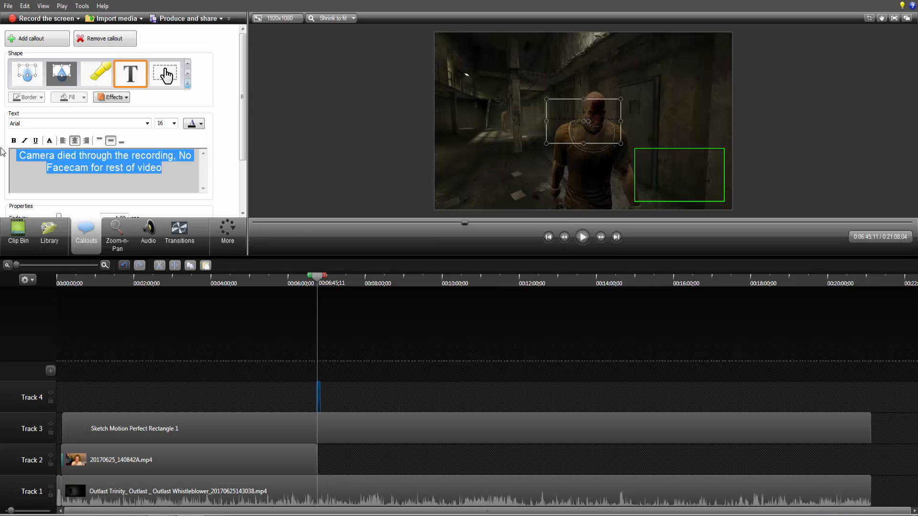
pyautogui.click(201, 123)
pyautogui.click(265, 172)
pyautogui.click(174, 123)
pyautogui.click(173, 186)
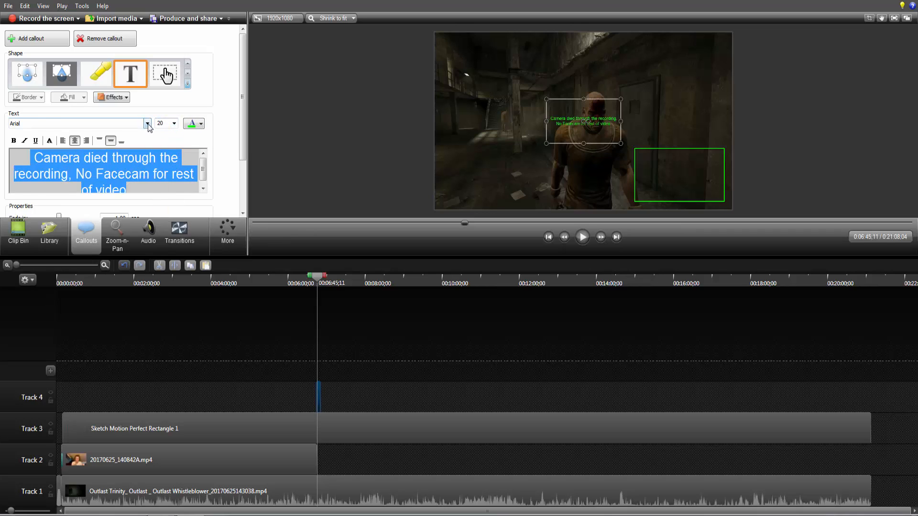
# Change the font of the selected callout text to Comic Sans MS
pyautogui.click(148, 124)
pyautogui.scroll(-12, 82, 182)
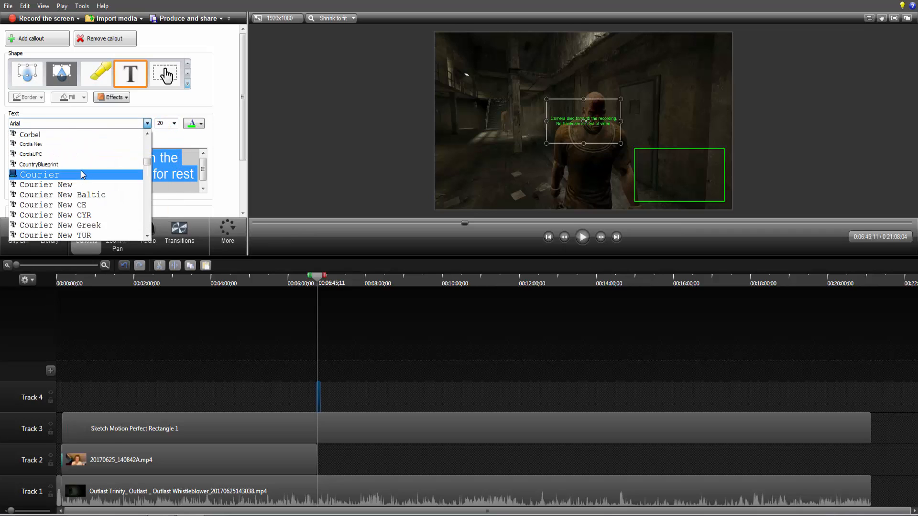
pyautogui.scroll(3, 81, 166)
pyautogui.scroll(1, 82, 165)
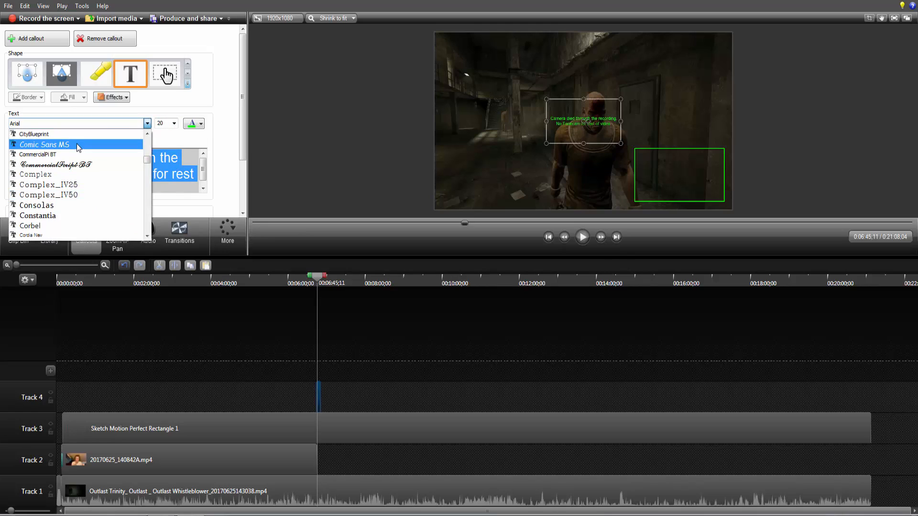
pyautogui.click(76, 144)
pyautogui.click(187, 191)
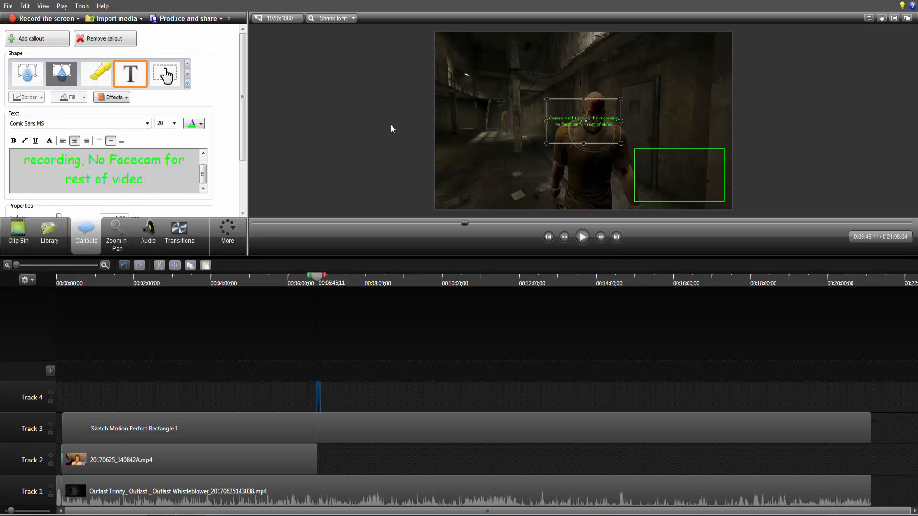
# Set the size of the entire callout text to 26
pyautogui.click(174, 123)
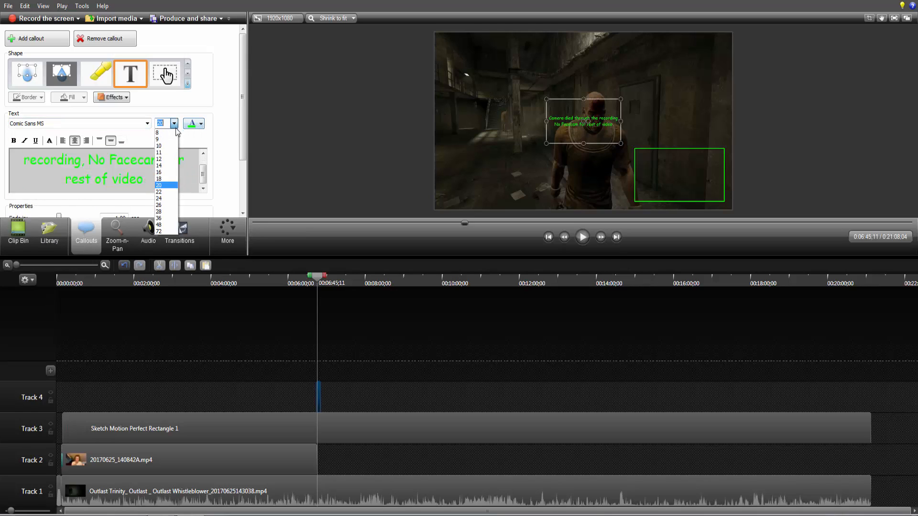
pyautogui.click(167, 212)
pyautogui.hotkey('ctrl', 'a')
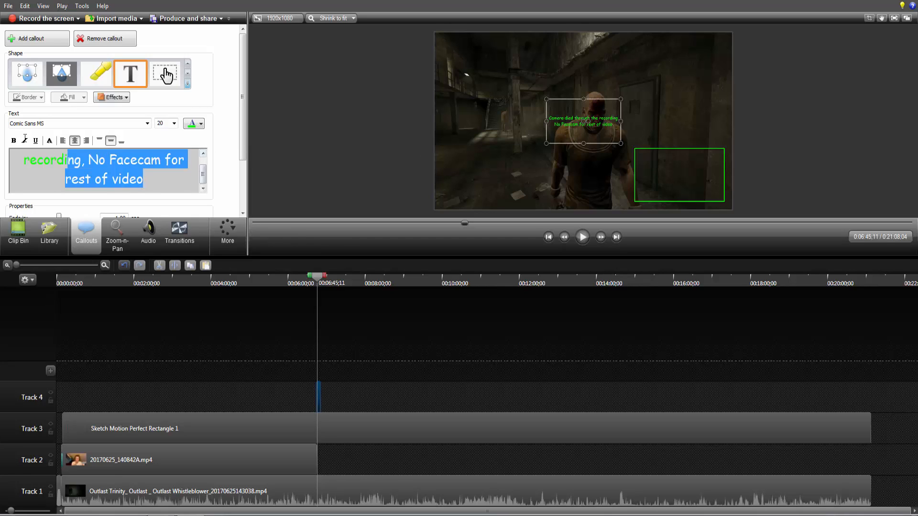
pyautogui.click(174, 123)
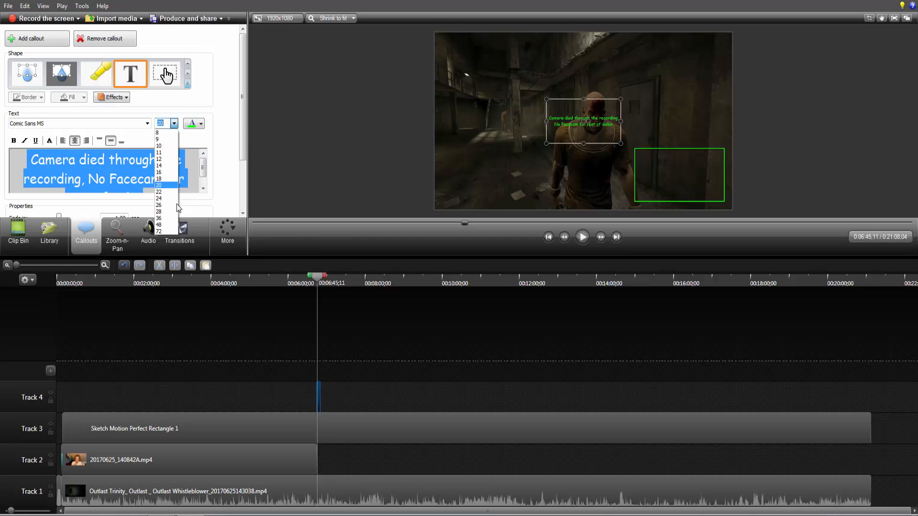
pyautogui.click(168, 202)
# Move the text callout inside the green rectangle on the canvas
pyautogui.moveTo(576, 133); pyautogui.dragTo(672, 185)
pyautogui.click(827, 130)
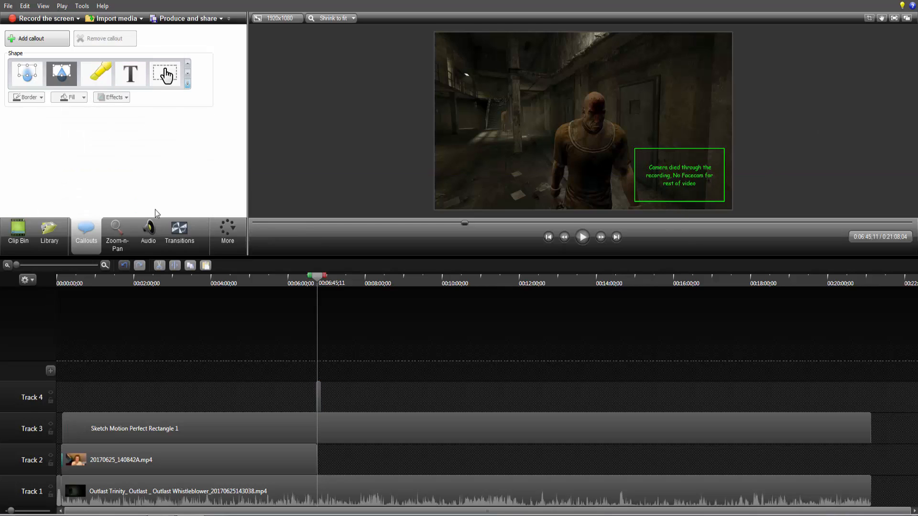
pyautogui.click(687, 175)
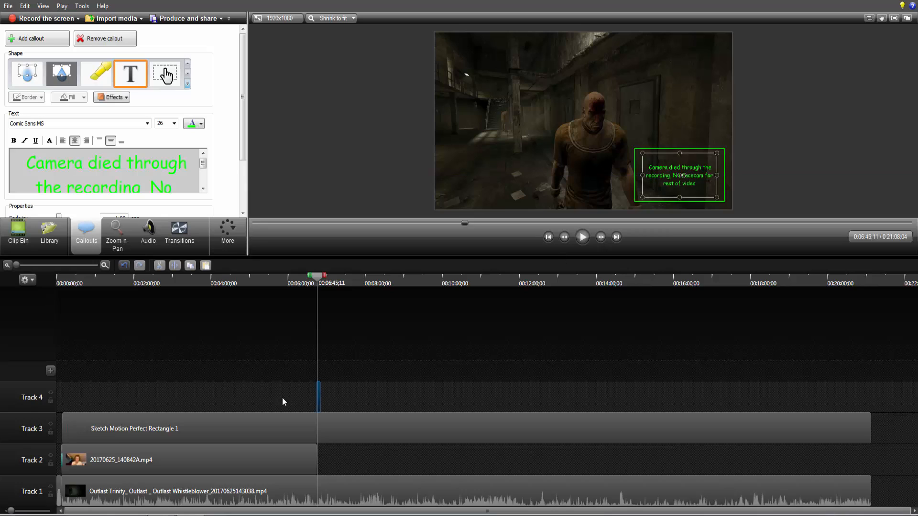
# Place the text callout on Track 2 directly after the webcam clip, and trim it and the rectangle callout to end together
pyautogui.moveTo(323, 400); pyautogui.dragTo(355, 460)
pyautogui.moveTo(355, 493); pyautogui.dragTo(335, 486)
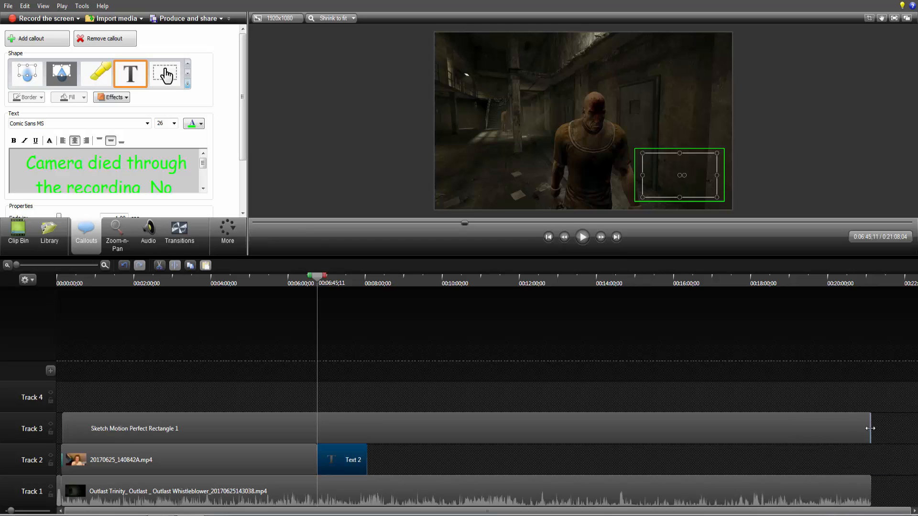
pyautogui.moveTo(871, 428); pyautogui.dragTo(341, 428)
pyautogui.moveTo(366, 459); pyautogui.dragTo(342, 461)
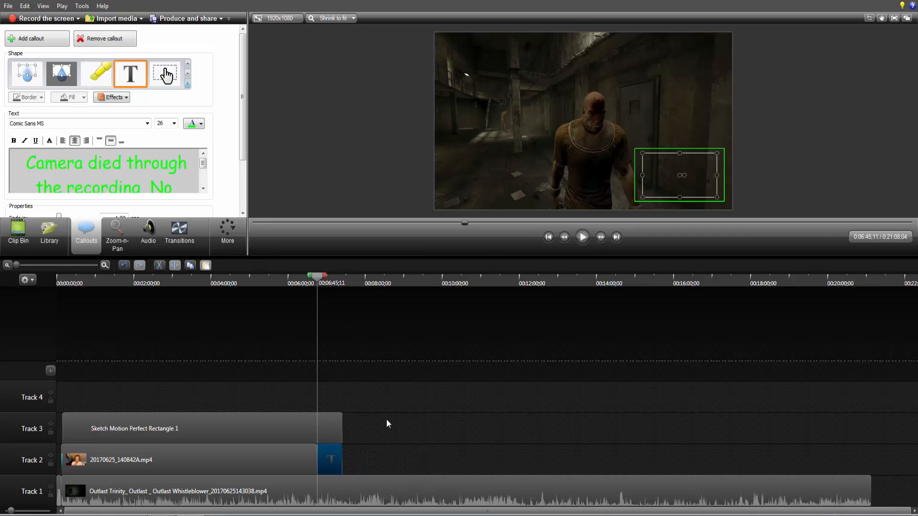
# Play back the text note from its start, and shorten it and the rectangle callout to end at 0:06:58;02
pyautogui.press('space')
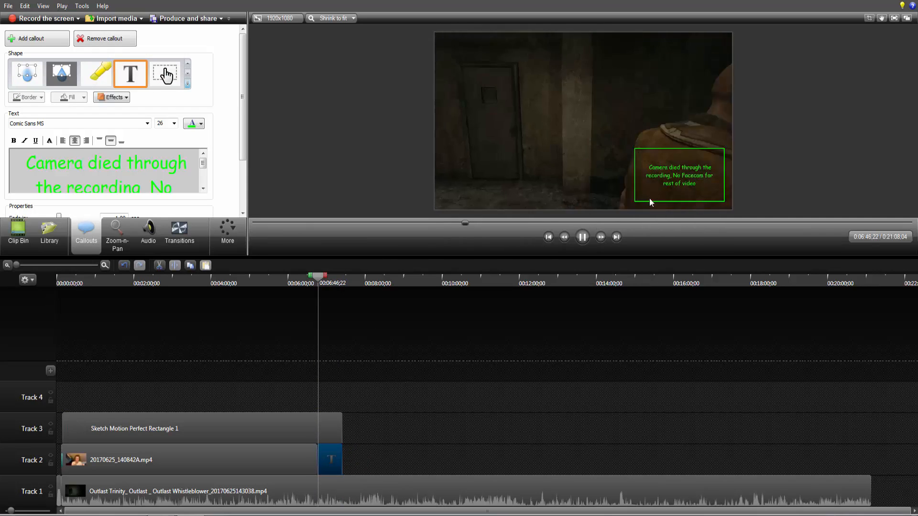
pyautogui.moveTo(318, 280)
pyautogui.mouseDown()
pyautogui.moveTo(304, 280)
pyautogui.moveTo(317, 277)
pyautogui.mouseUp()
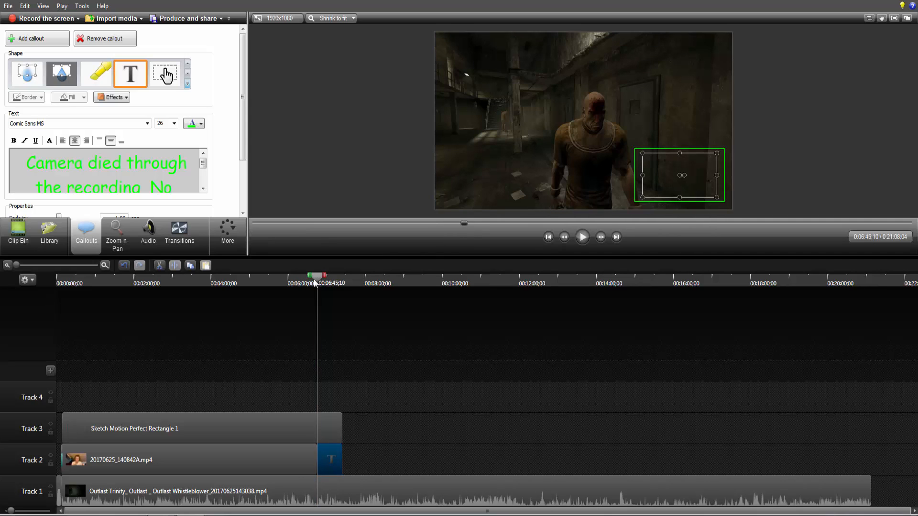
pyautogui.press('space')
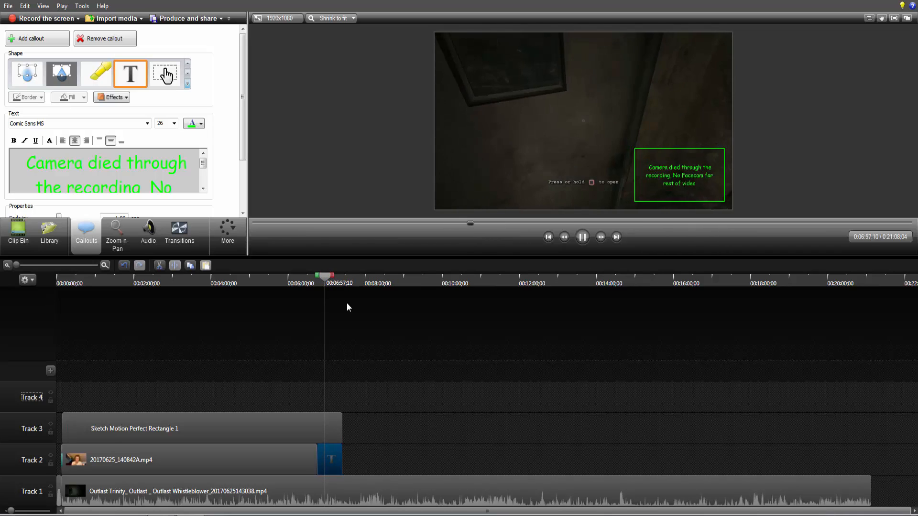
pyautogui.moveTo(341, 459); pyautogui.dragTo(325, 439)
pyautogui.click(333, 303)
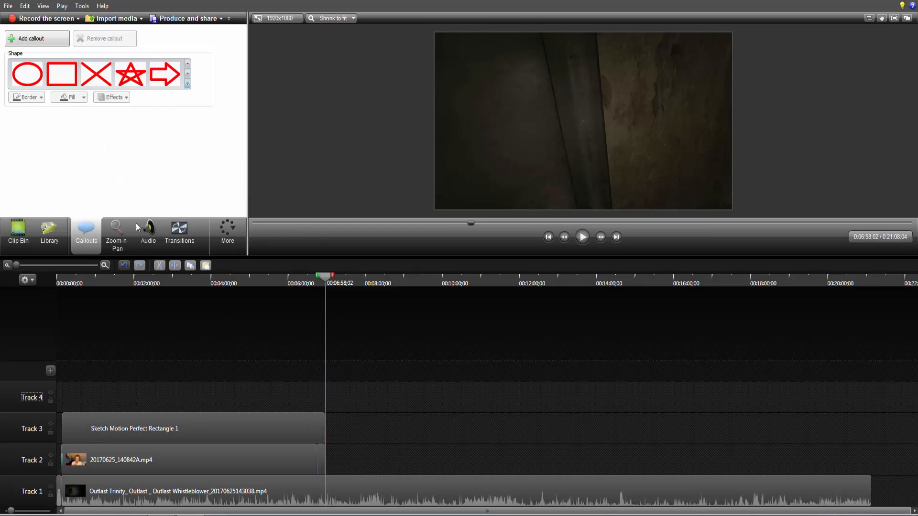
# Add a Fade transition to the end of the gameplay clip on Track 1
pyautogui.click(185, 221)
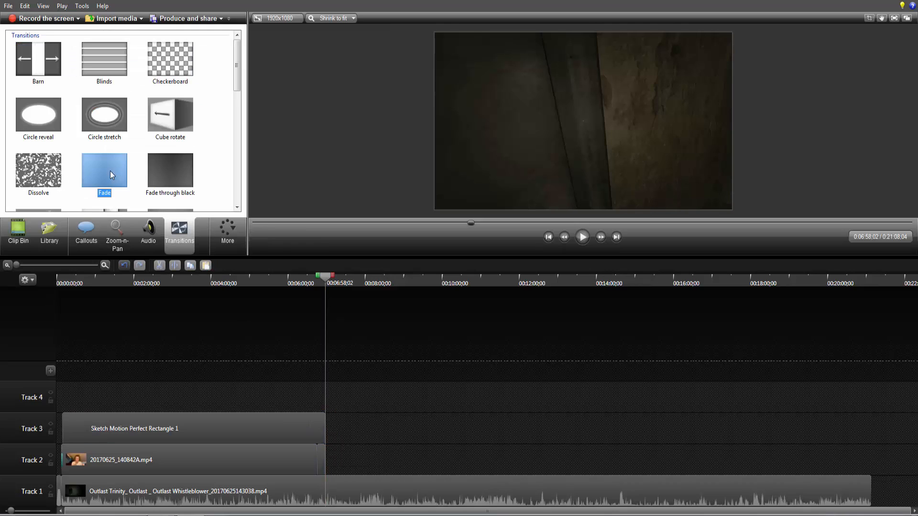
pyautogui.moveTo(112, 175); pyautogui.dragTo(802, 355)
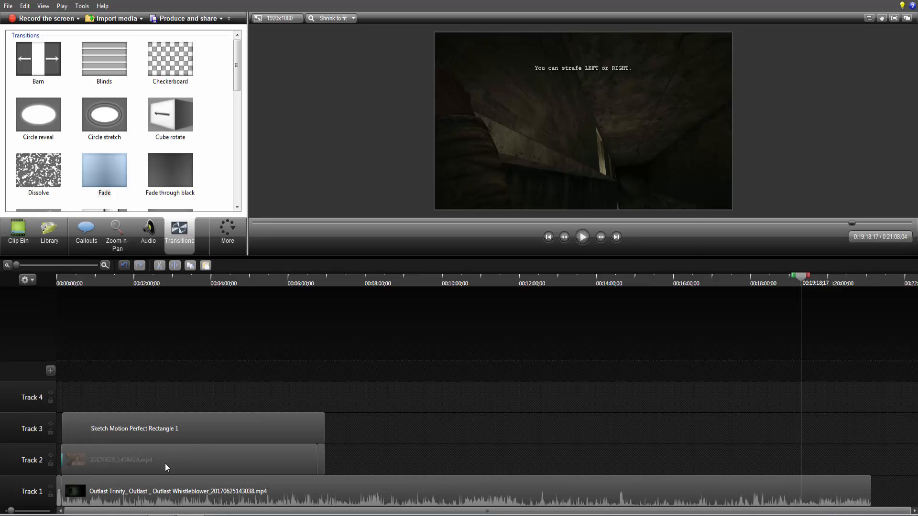
pyautogui.click(273, 458)
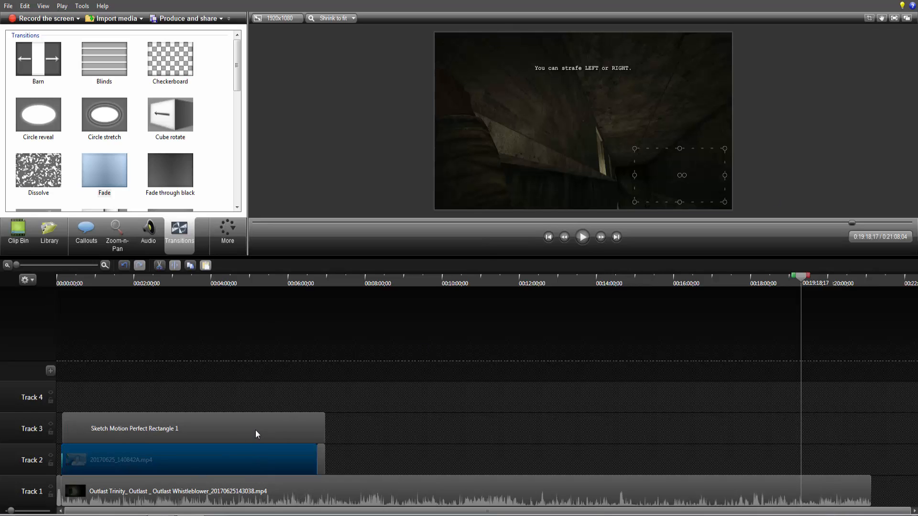
pyautogui.click(244, 428)
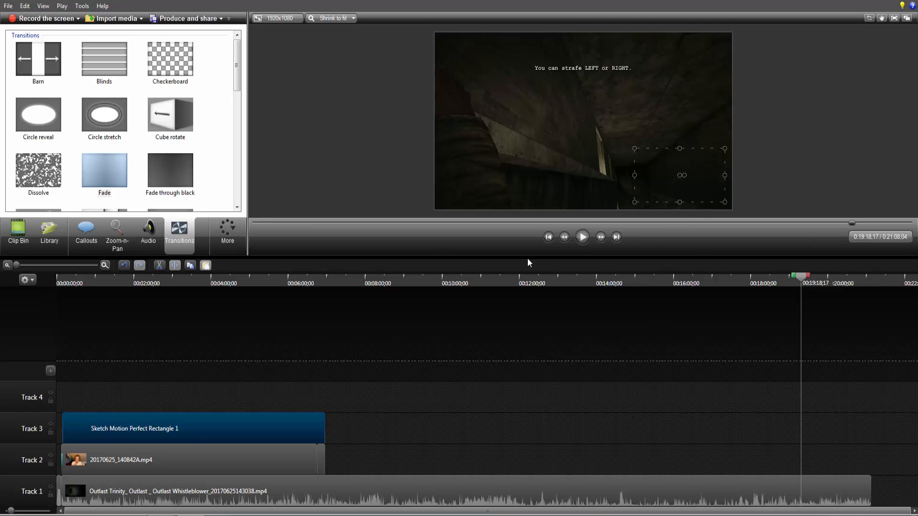
pyautogui.moveTo(114, 179); pyautogui.dragTo(871, 492)
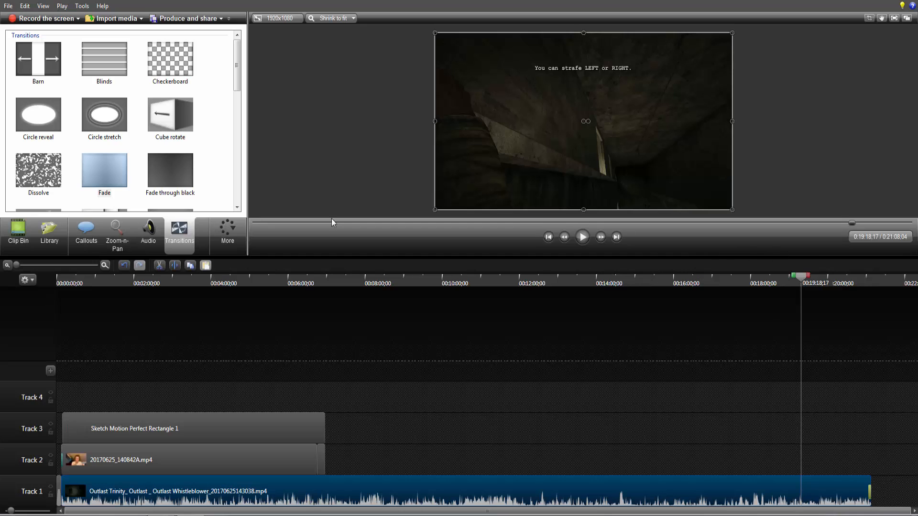
# Start producing the video with the "MP4 only (up to 1080p)" preset
pyautogui.click(188, 21)
pyautogui.click(467, 169)
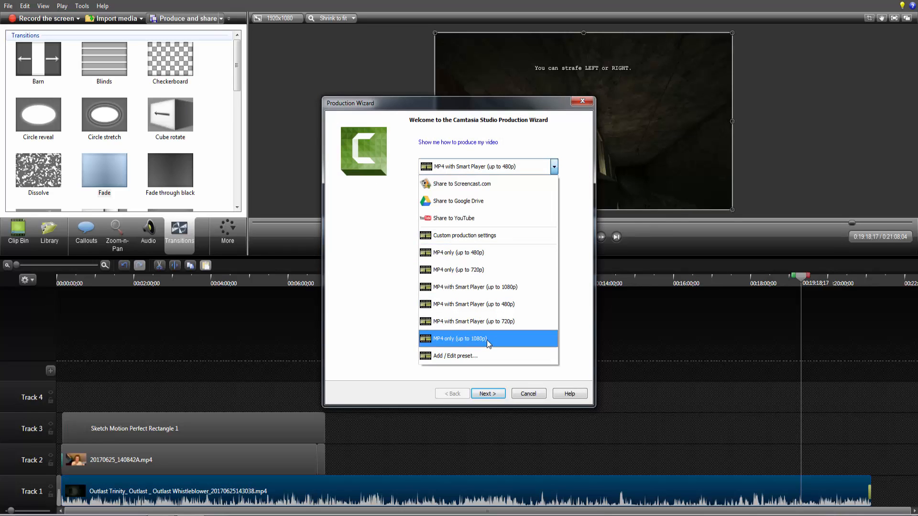
pyautogui.click(488, 339)
pyautogui.click(487, 393)
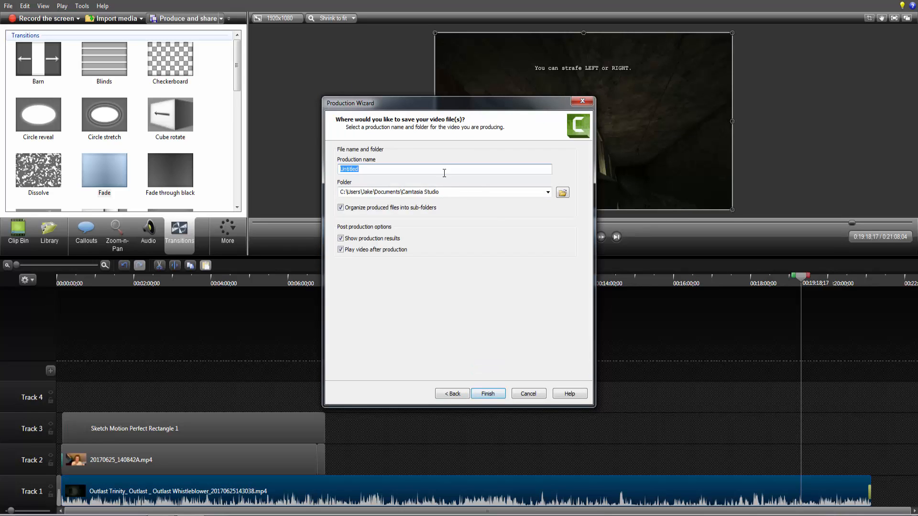
# Name the production "Let's Outlast 1 Ep 5 I wanna smack my head off the wall too" and start rendering it
pyautogui.press('BackSpace')
pyautogui.write('wanna smack my h')
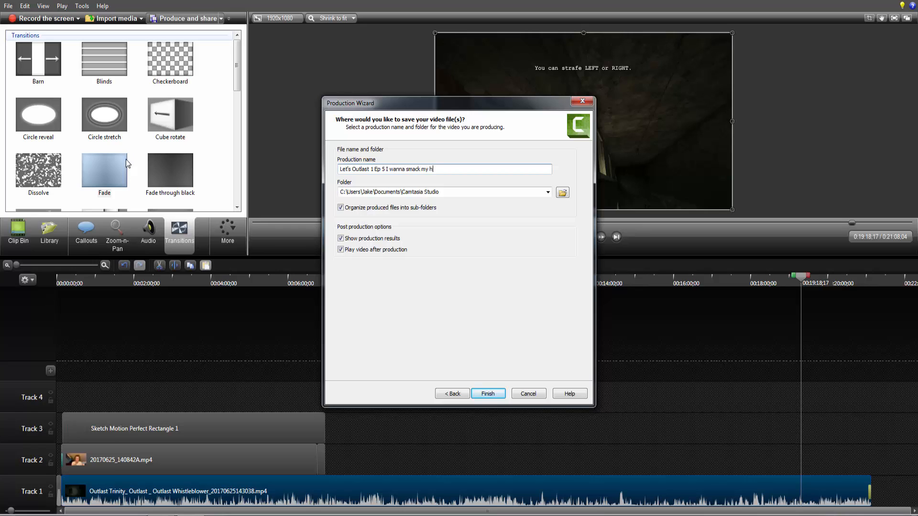
pyautogui.write('ead off the wall too')
pyautogui.click(488, 393)
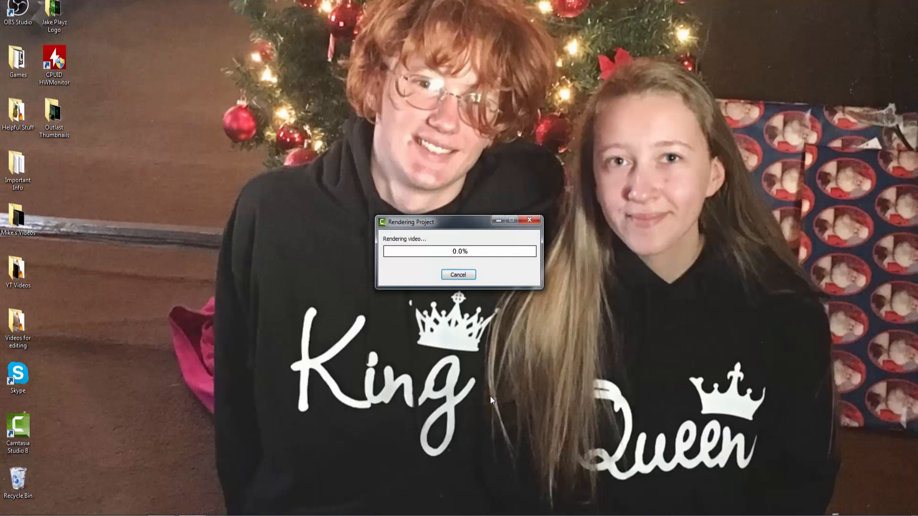